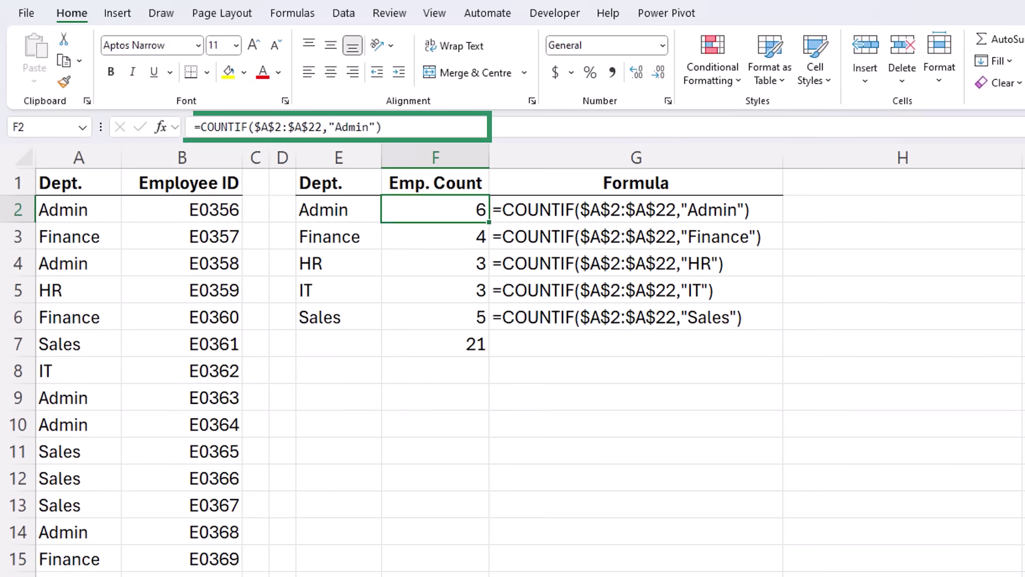
Examine the criteria in the COUNTIF formulas for HR, IT and Sales in the Emp. Count column.
{"action": "left_click", "coordinate": [435, 263]}
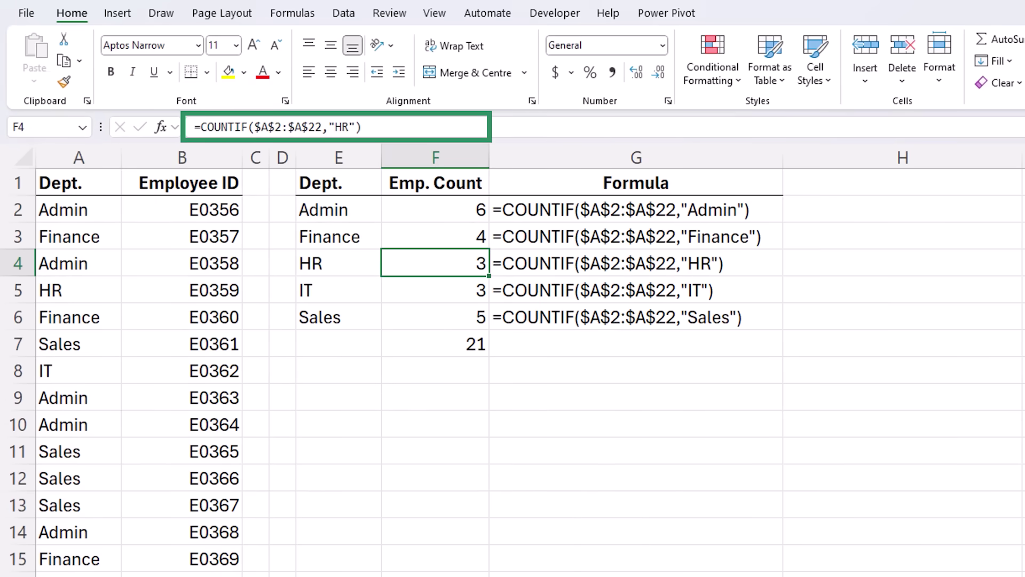
{"action": "left_click", "coordinate": [435, 290]}
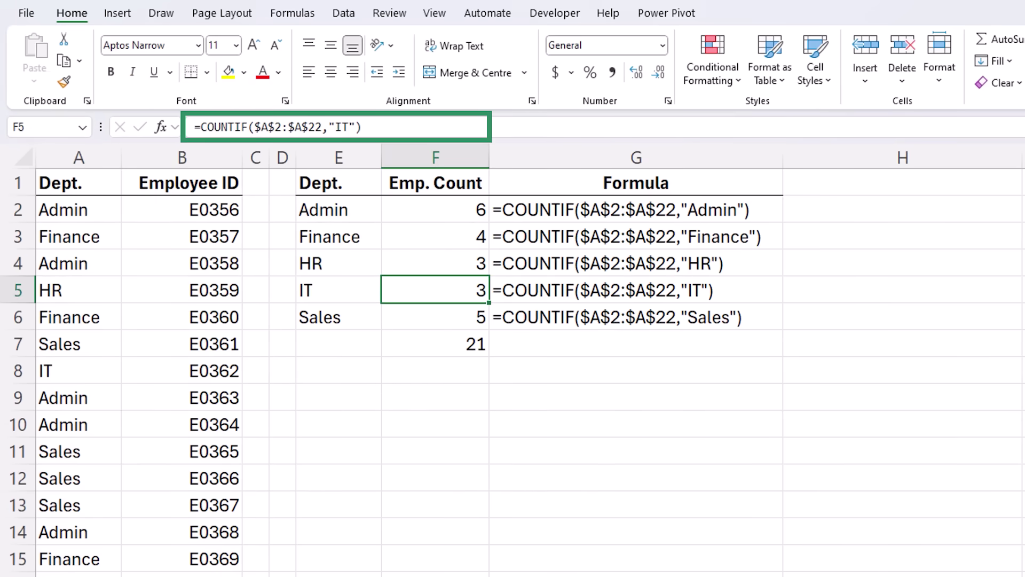
{"action": "left_click", "coordinate": [435, 318]}
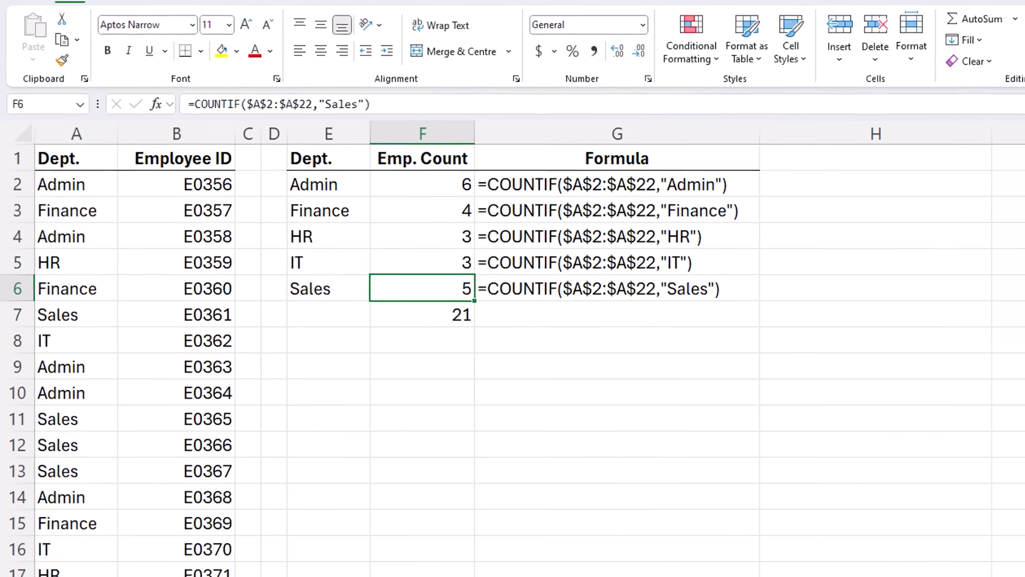
Replace the hard-coded "Admin" criterion in the COUNTIF formula in F2 with a reference to cell E2.
{"action": "key", "text": "ctrl+Up"}
{"action": "key", "text": "Down"}
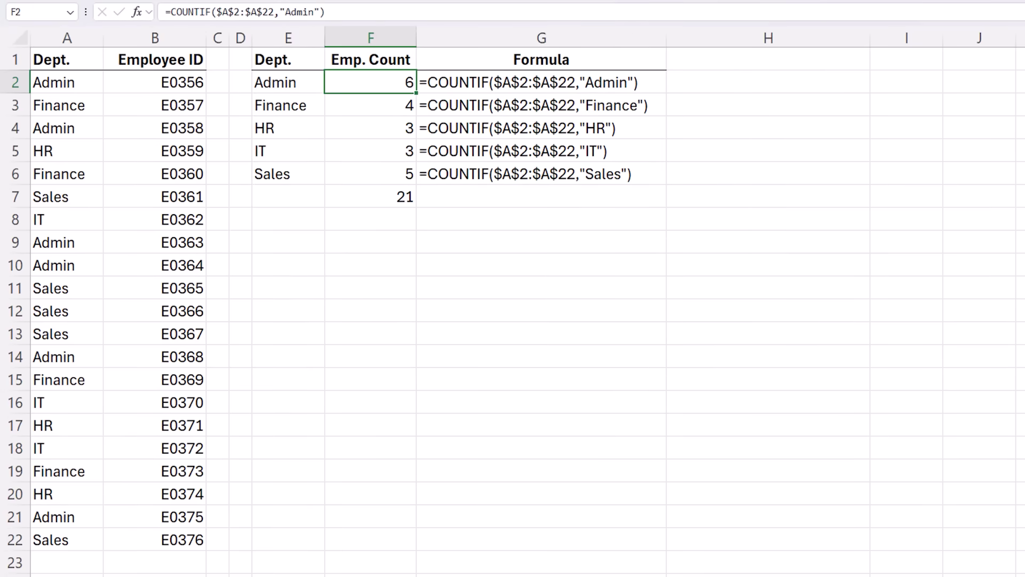
{"action": "double_click", "coordinate": [300, 12]}
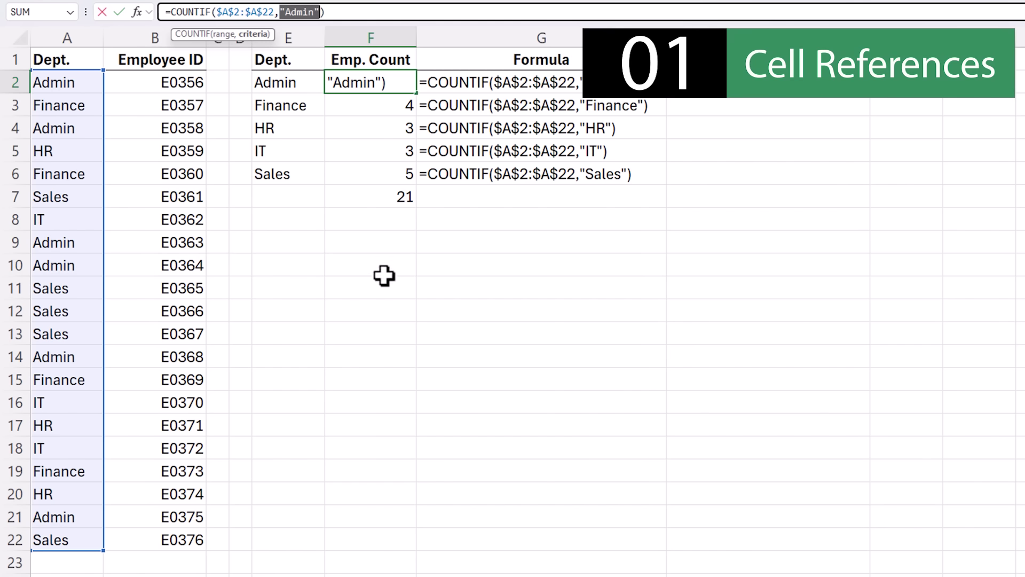
{"action": "left_click", "coordinate": [293, 82]}
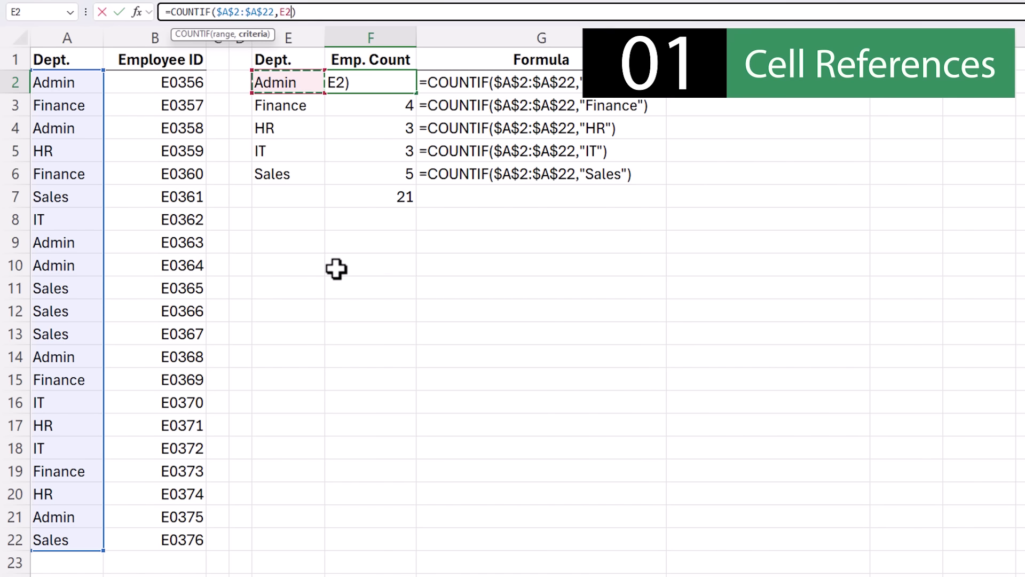
{"action": "key", "text": "Return"}
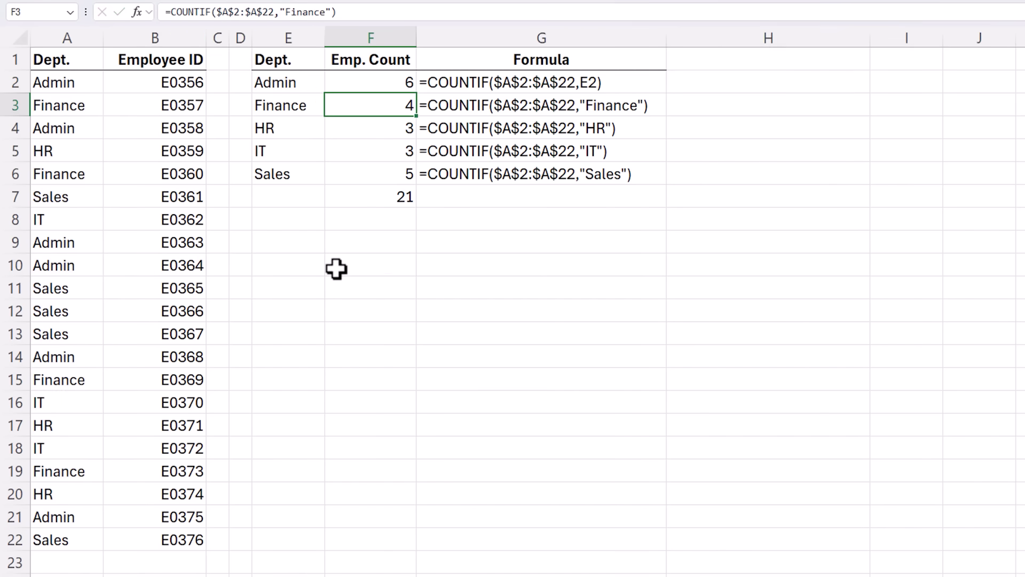
Fill the COUNTIF formula from F2 down through F6 for the remaining departments.
{"action": "left_click", "coordinate": [370, 89]}
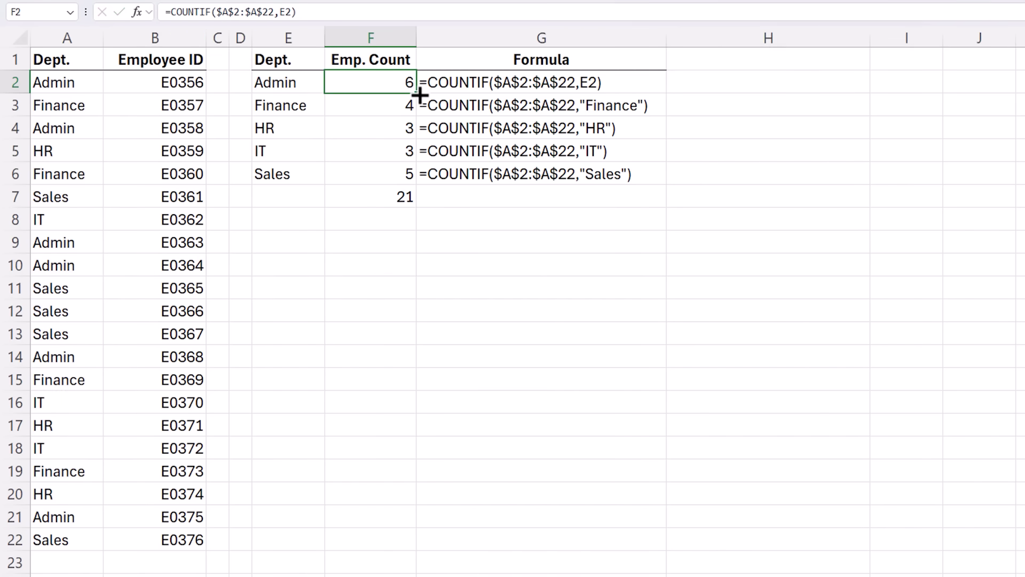
{"action": "left_click_drag", "start_coordinate": [420, 95], "coordinate": [412, 179]}
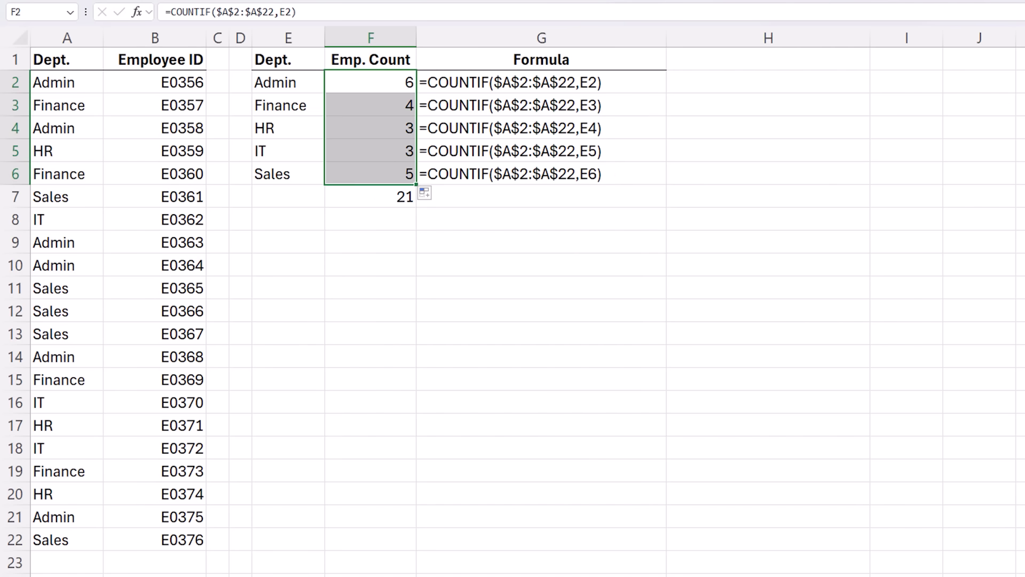
{"action": "left_click_drag", "start_coordinate": [282, 81], "coordinate": [282, 173]}
Examine the SUMIFS formulas in the 2022 column of the salary summary, from Admin to Sales.
{"action": "left_click", "coordinate": [72, 36]}
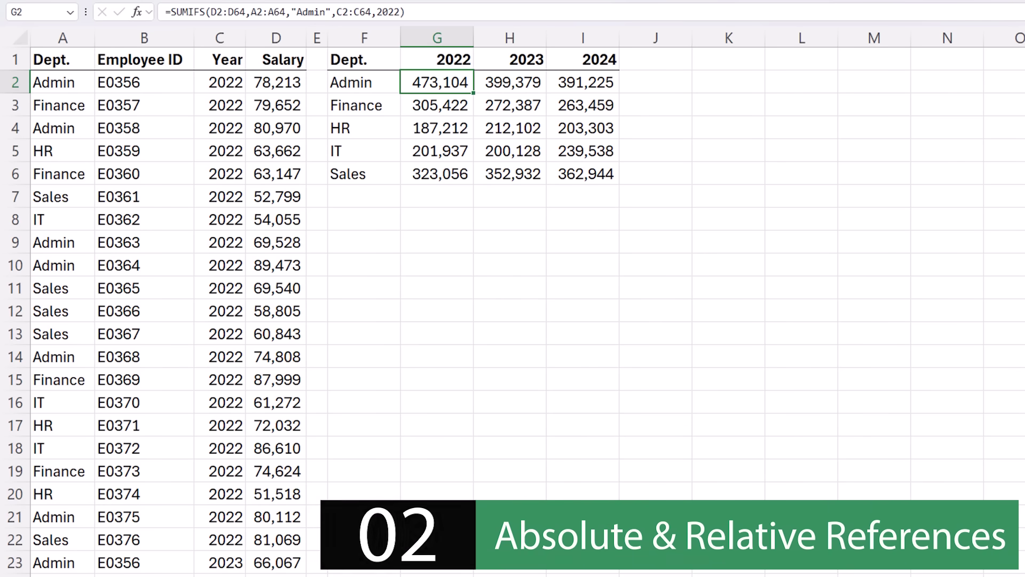
{"action": "key", "text": "Down"}
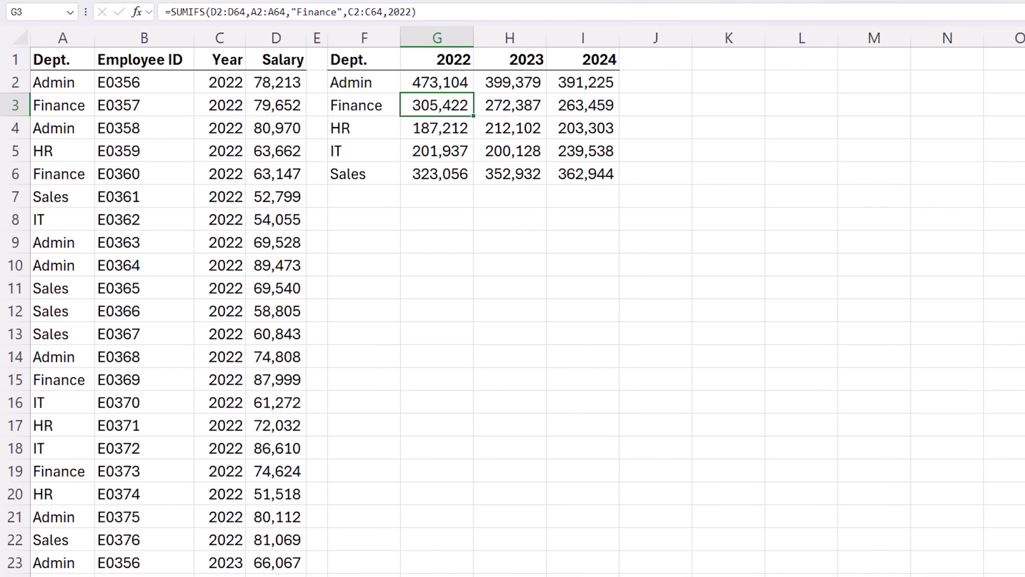
{"action": "key", "text": "Down"}
{"action": "key", "text": "Down"}
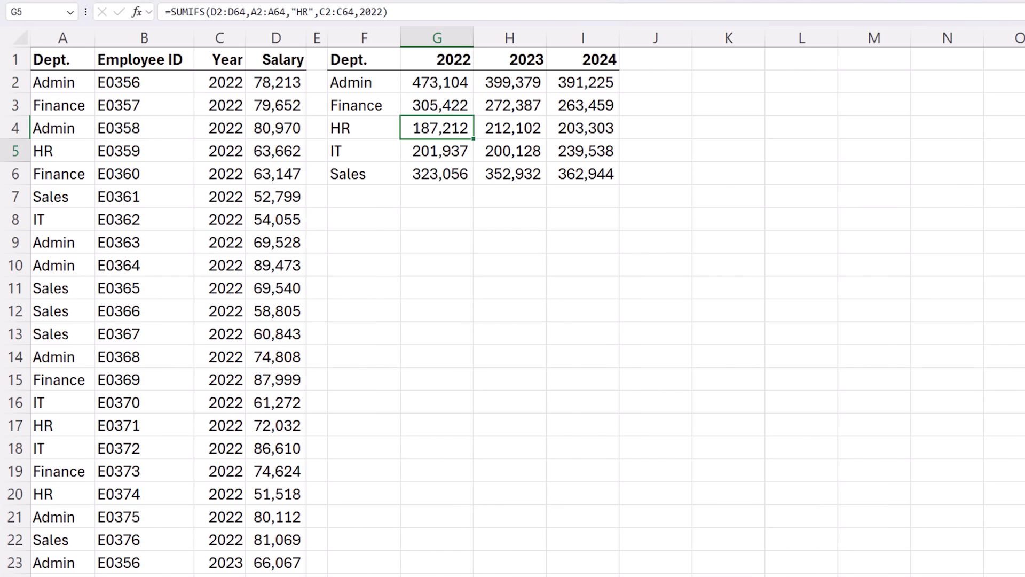
{"action": "key", "text": "Down"}
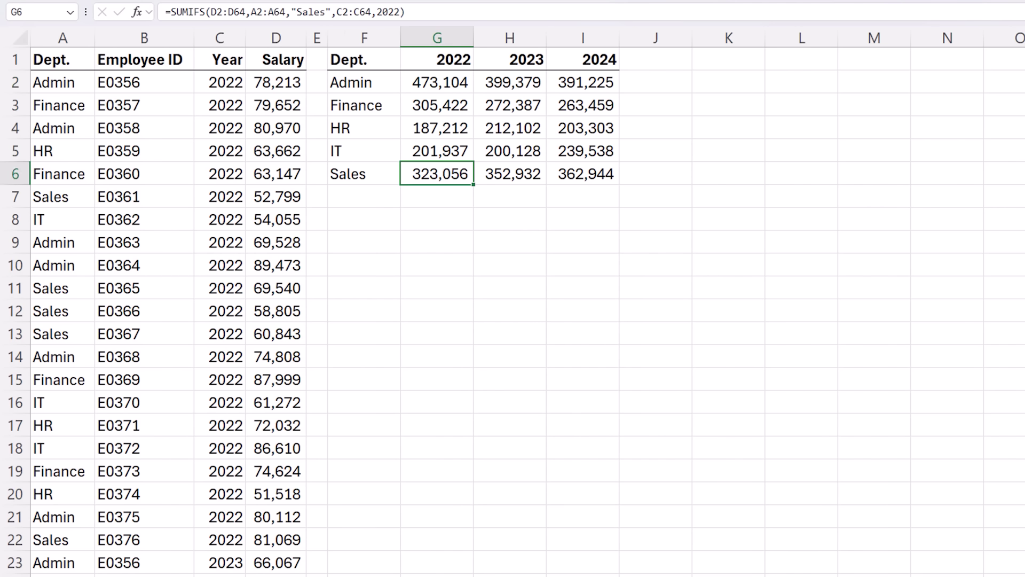
{"action": "key", "text": "Up"}
{"action": "key", "text": "Up"}
{"action": "key", "text": "Up"}
{"action": "key", "text": "Up"}
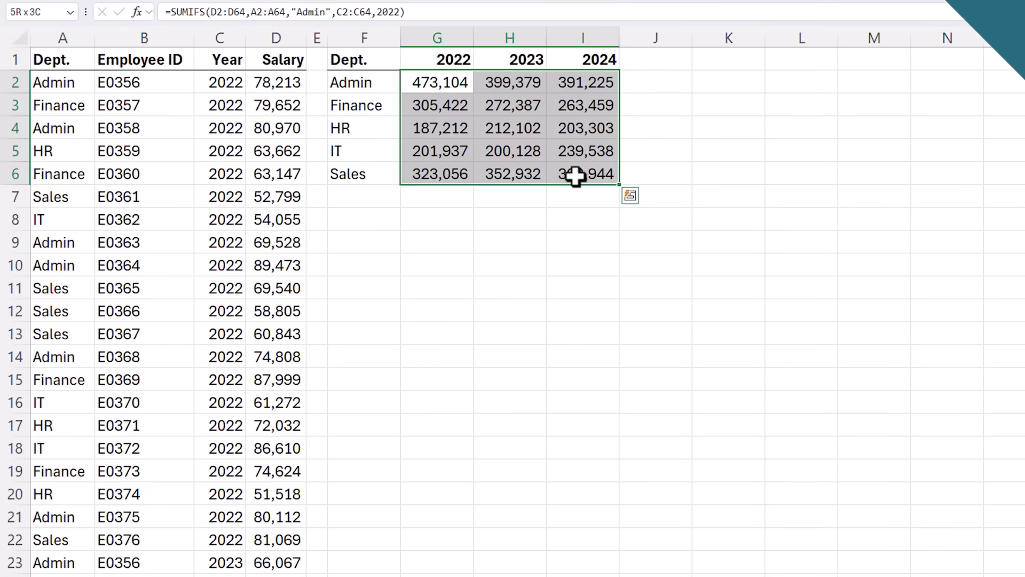
Clear all the department salary totals for 2022 to 2024 in G2:I6.
{"action": "key", "text": "Delete"}
{"action": "key", "text": "Up"}
{"action": "key", "text": "Down"}
Start a SUMIFS formula in G2 with the Salary column as absolute sum range $D$2:$D$64.
{"action": "type", "text": "=sumifs"}
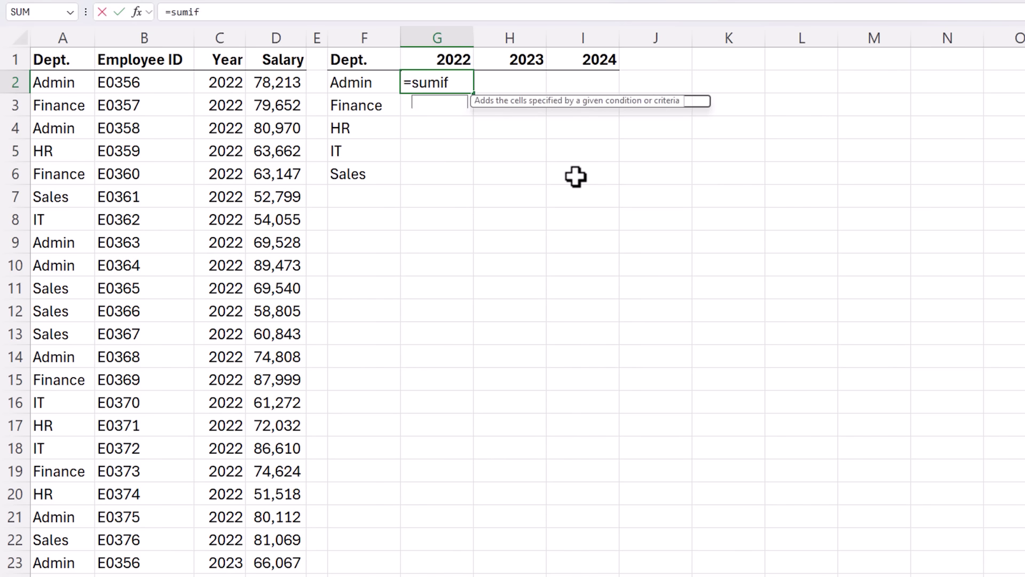
{"action": "key", "text": "Tab"}
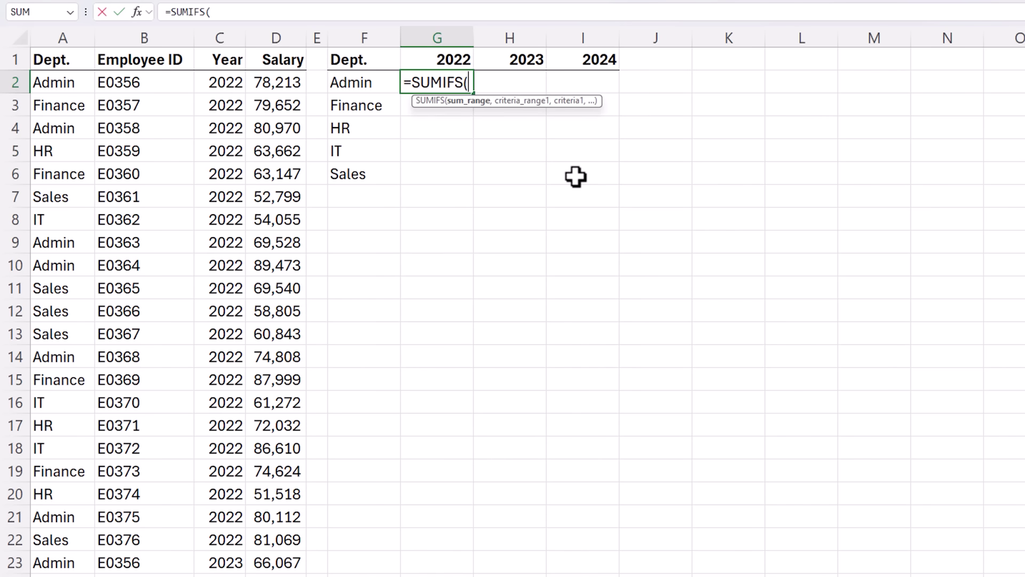
{"action": "left_click", "coordinate": [283, 81]}
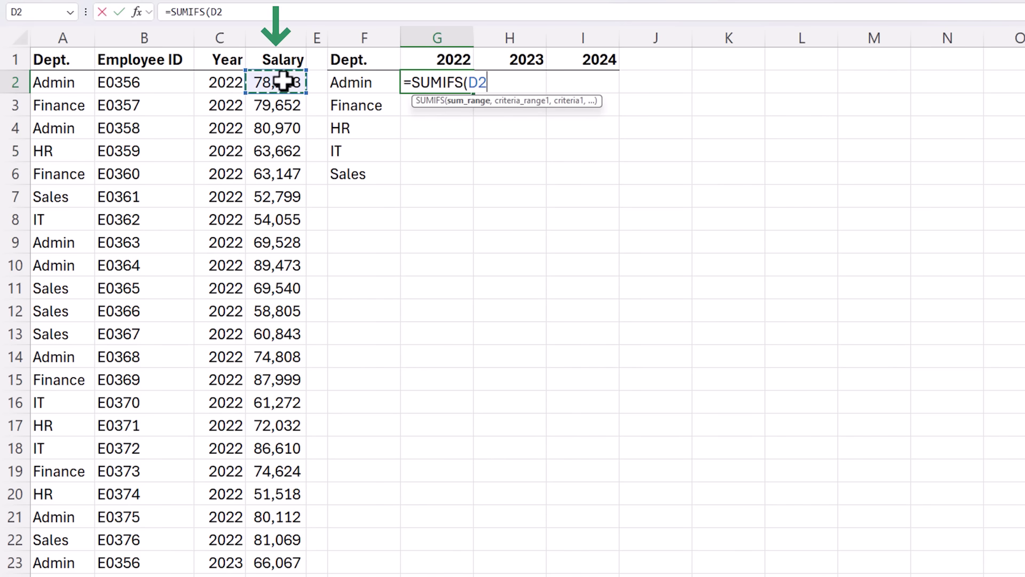
{"action": "key", "text": "ctrl+shift+Down"}
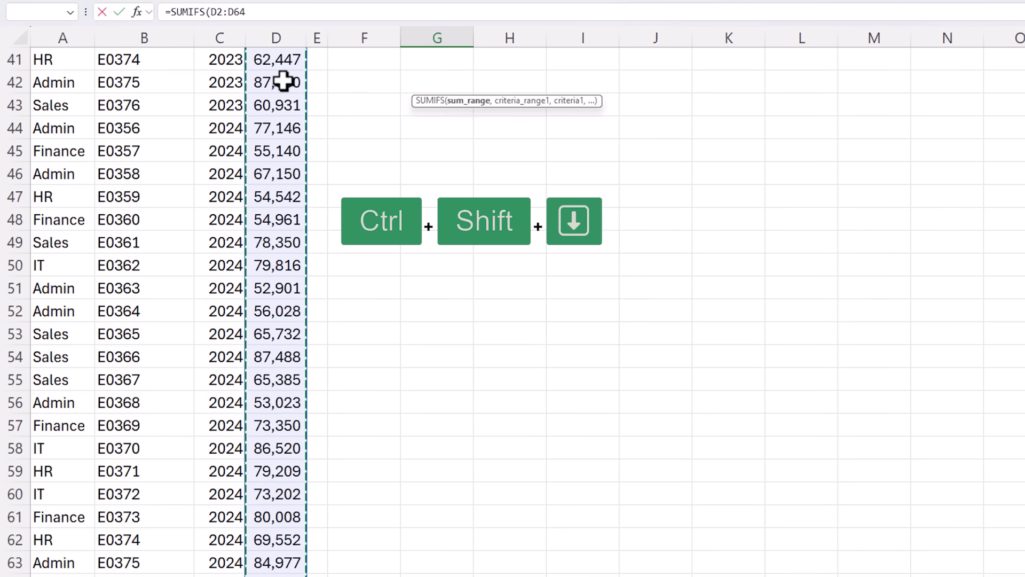
{"action": "key", "text": "ctrl+BackSpace"}
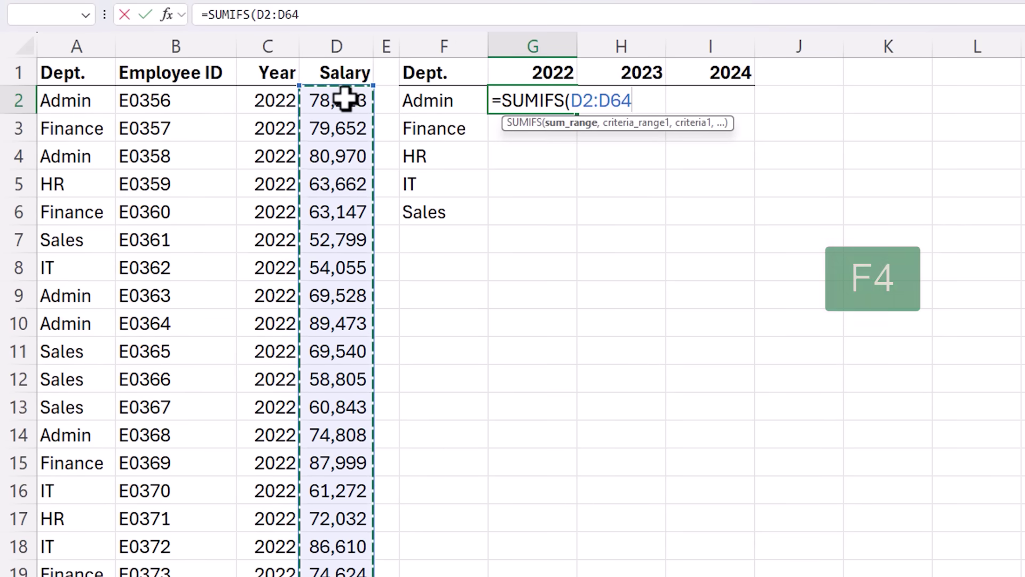
{"action": "key", "text": "F4"}
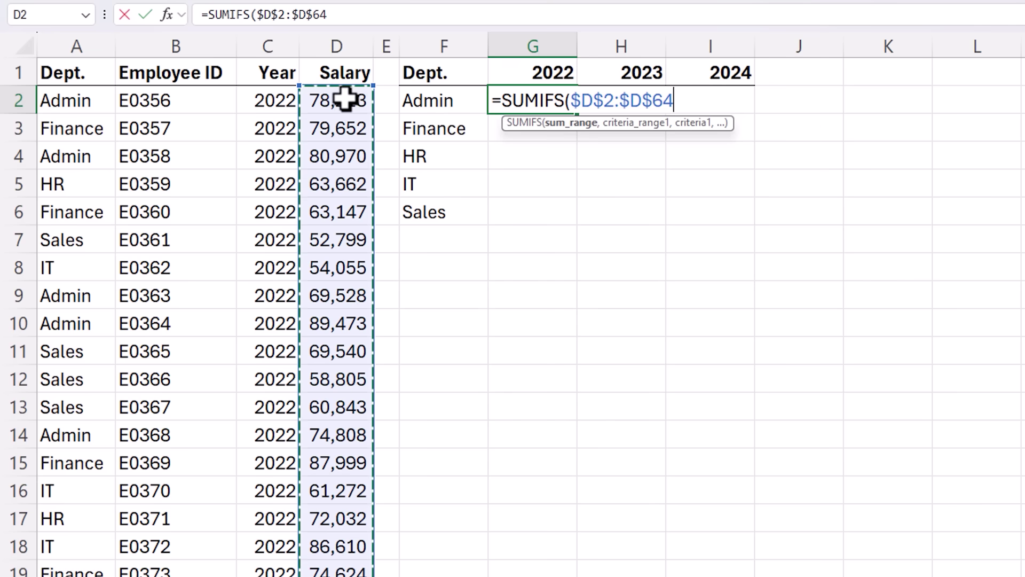
{"action": "type", "text": ","}
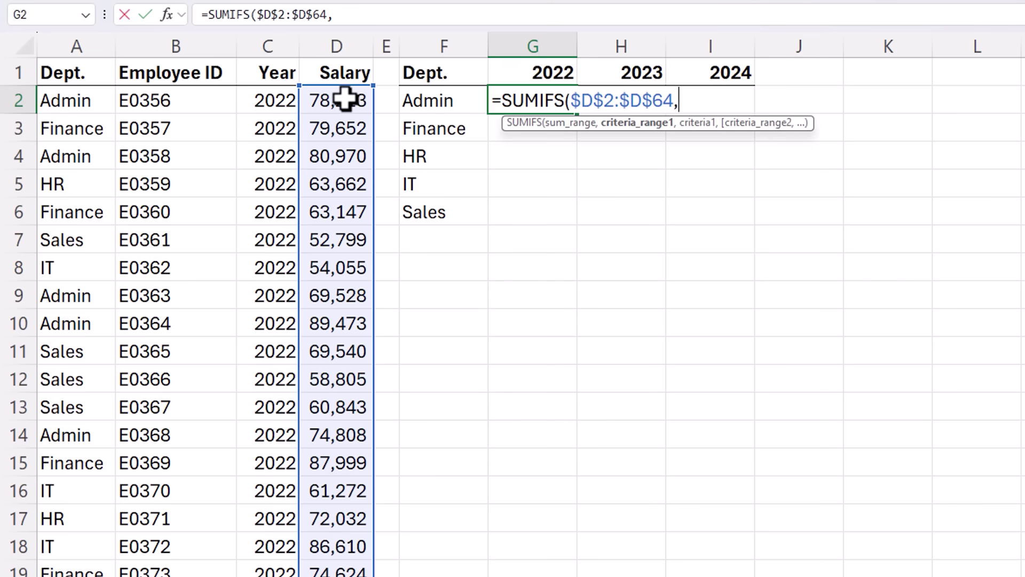
Add the Dept. column as the first criteria range with absolute reference $A$2:$A$64.
{"action": "left_click", "coordinate": [64, 101]}
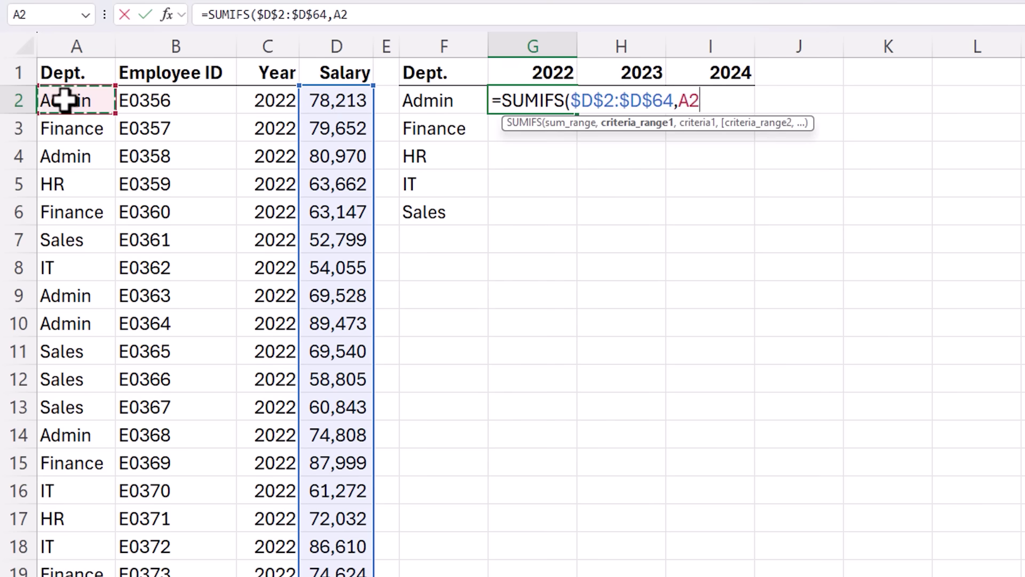
{"action": "key", "text": "ctrl+shift+Down"}
{"action": "scroll", "coordinate": [64, 100], "scroll_direction": "up", "scroll_amount": 13}
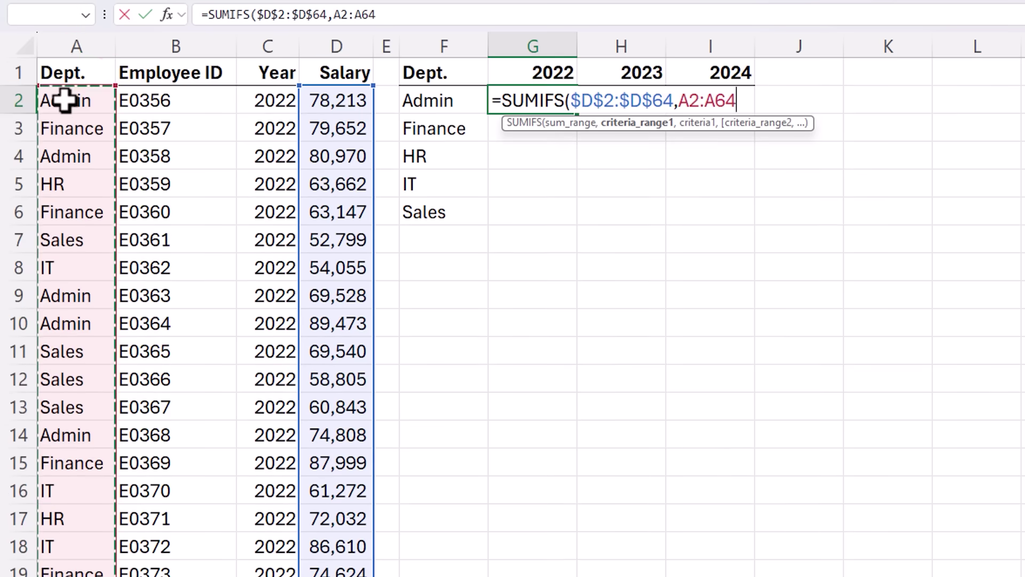
{"action": "key", "text": "F4"}
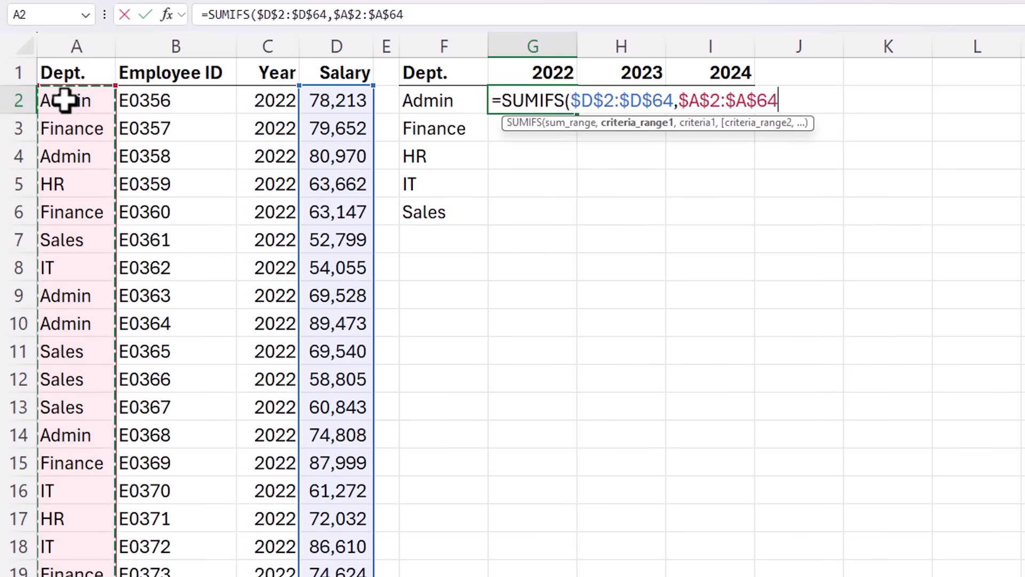
{"action": "type", "text": ","}
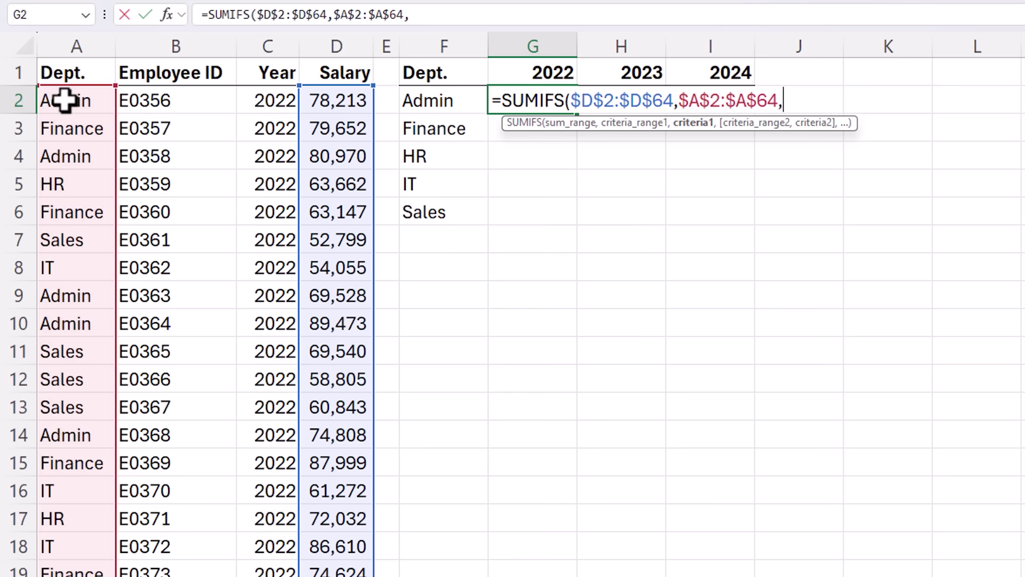
Add the Admin cell F2 as the first criterion, locking only its column as $F2.
{"action": "left_click", "coordinate": [473, 102]}
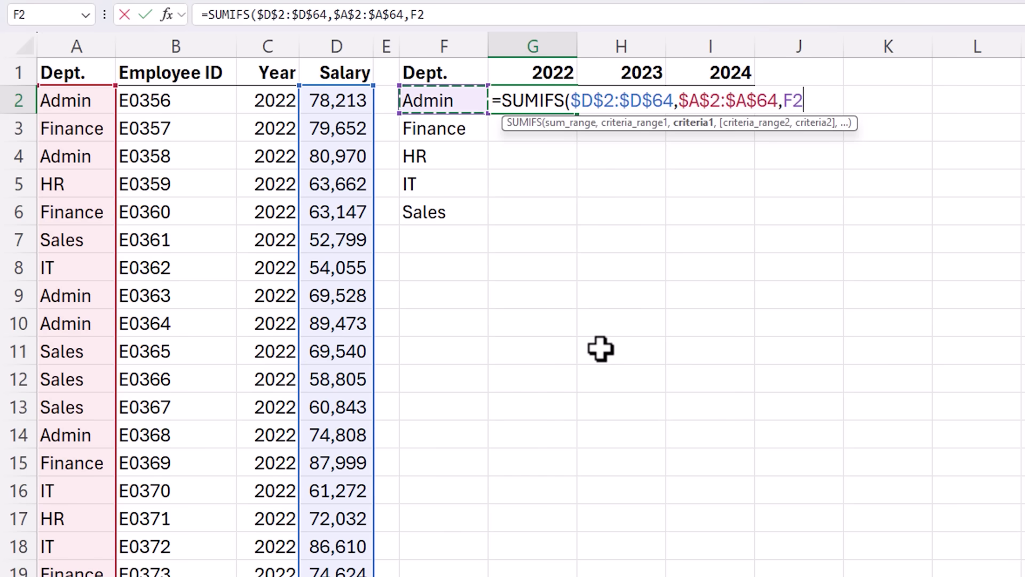
{"action": "key", "text": "F4"}
{"action": "key", "text": "F4"}
{"action": "key", "text": "F4"}
{"action": "type", "text": ","}
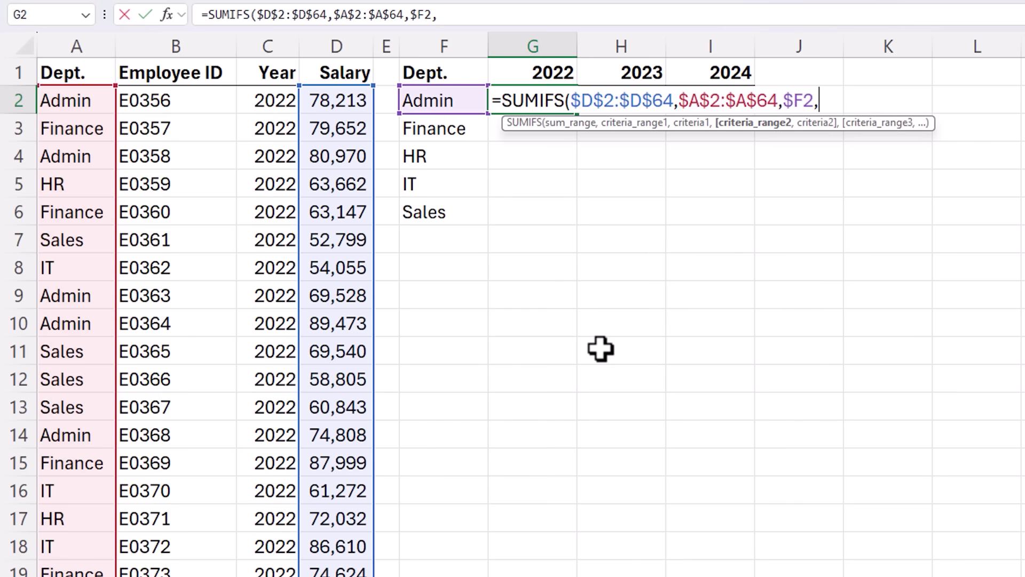
Add the Year column C2:C64 as the second criteria range of the SUMIFS formula.
{"action": "left_click", "coordinate": [274, 106]}
{"action": "key", "text": "ctrl+shift+Down"}
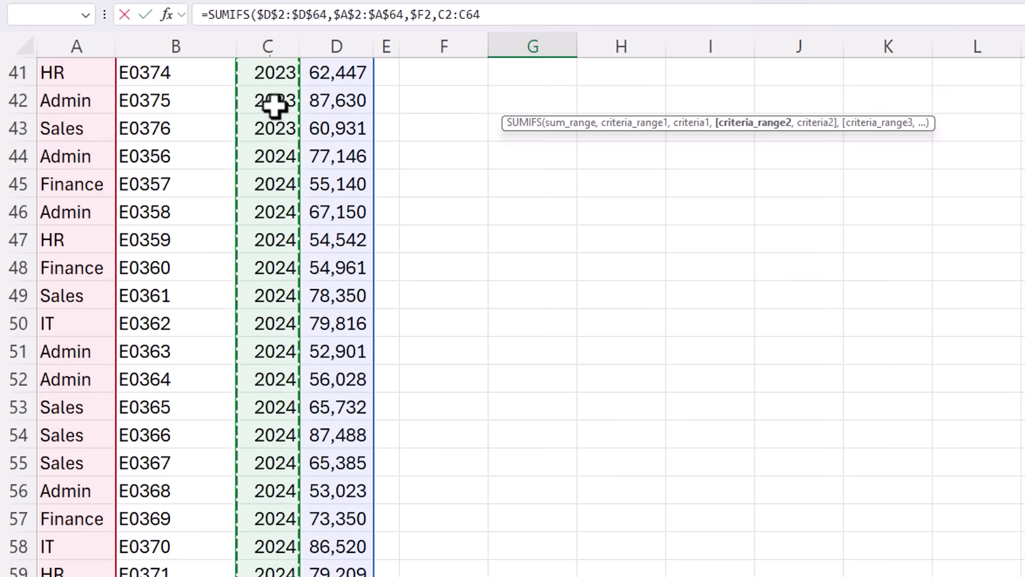
{"action": "key", "text": "ctrl+BackSpace"}
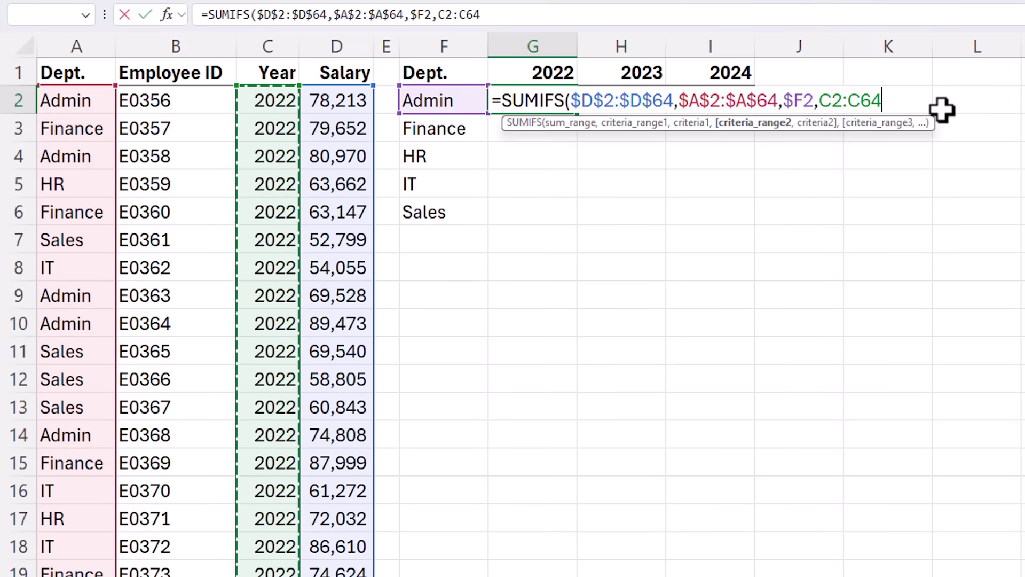
{"action": "type", "text": ","}
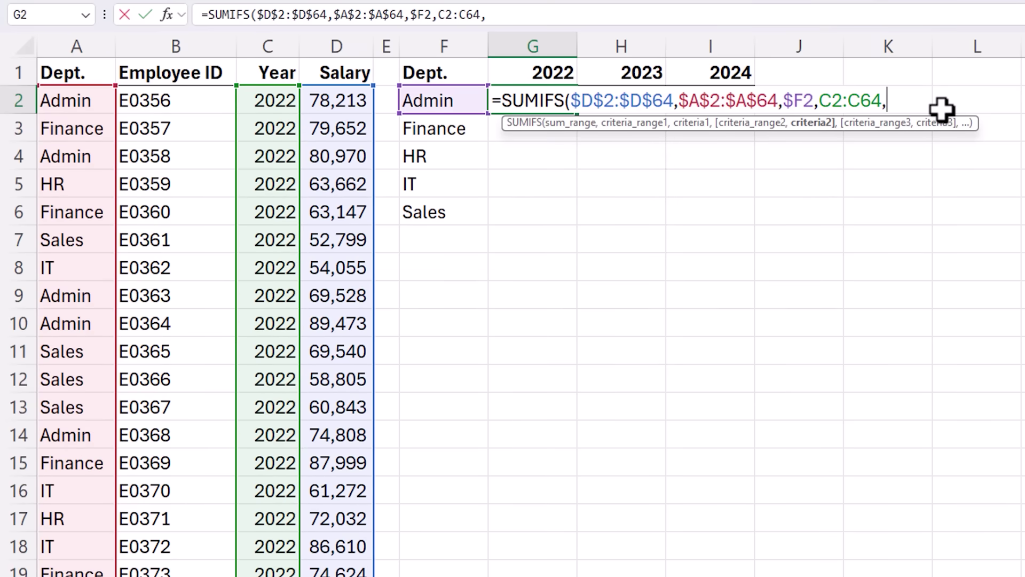
Make the second criteria range absolute as $C$2:$C$64 within the SUMIFS formula.
{"action": "left_click_drag", "start_coordinate": [882, 100], "coordinate": [827, 101]}
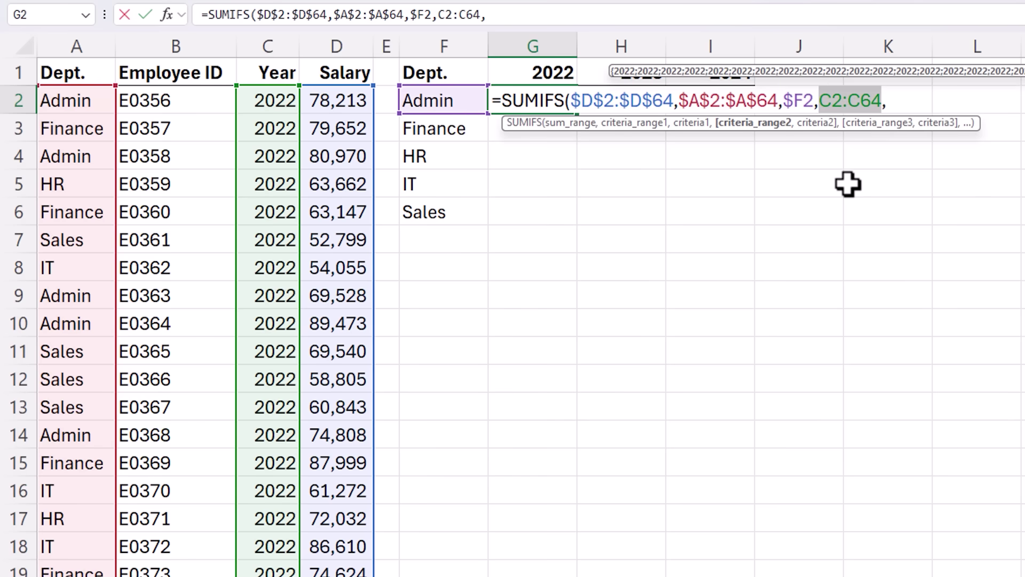
{"action": "left_click", "coordinate": [863, 102]}
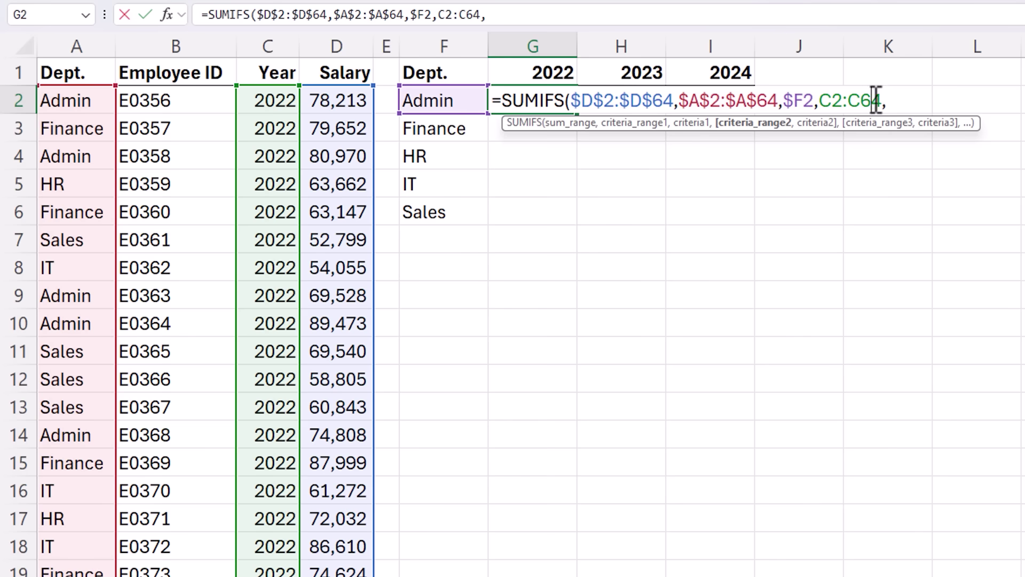
{"action": "left_click_drag", "start_coordinate": [881, 100], "coordinate": [826, 101]}
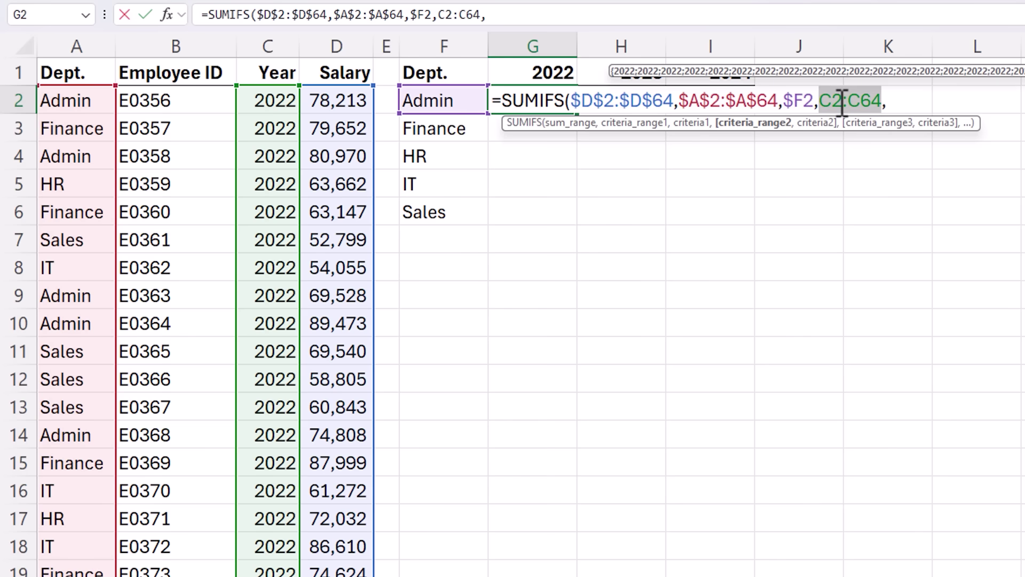
{"action": "left_click", "coordinate": [840, 101]}
{"action": "left_click_drag", "start_coordinate": [832, 101], "coordinate": [861, 101]}
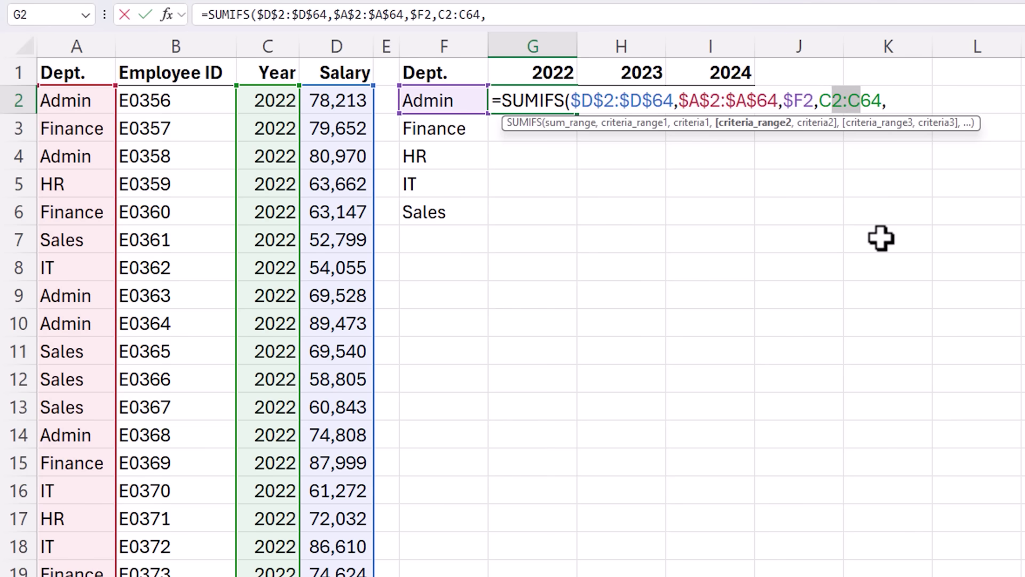
{"action": "key", "text": "F4"}
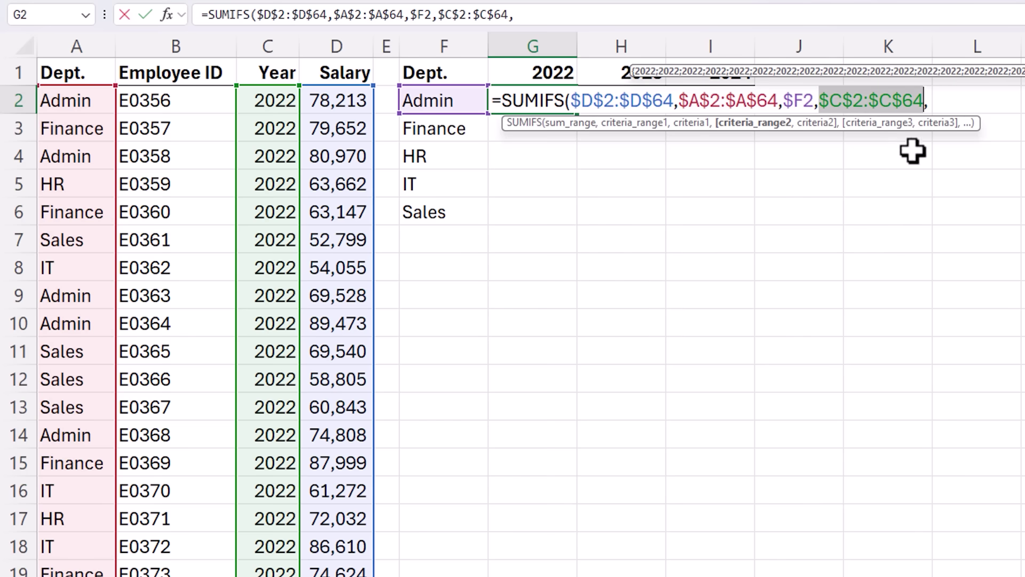
Add the 2022 header cell G1 as the second criterion, locking only its row as G$1, and complete the SUMIFS formula.
{"action": "left_click", "coordinate": [930, 101]}
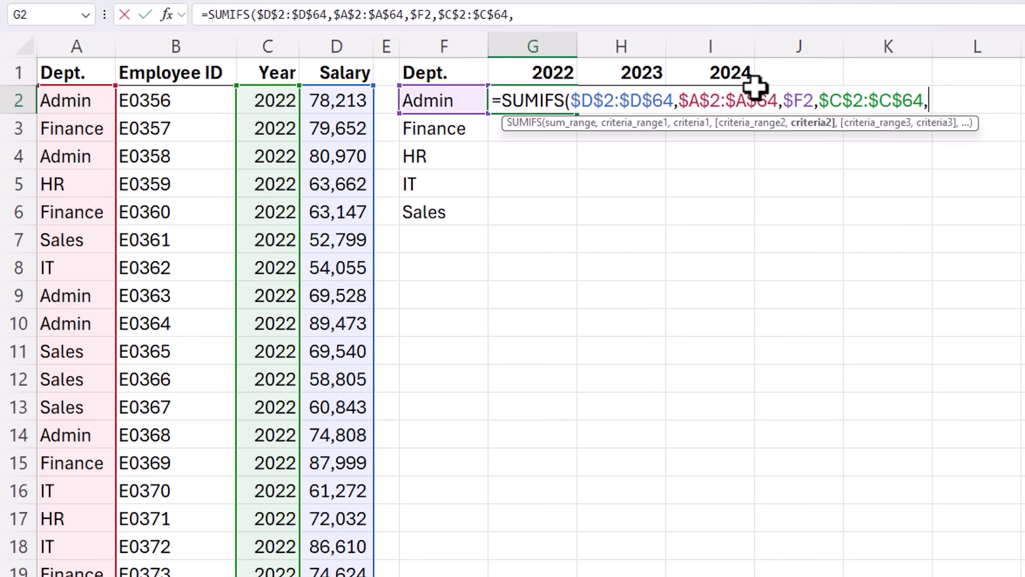
{"action": "left_click", "coordinate": [540, 72]}
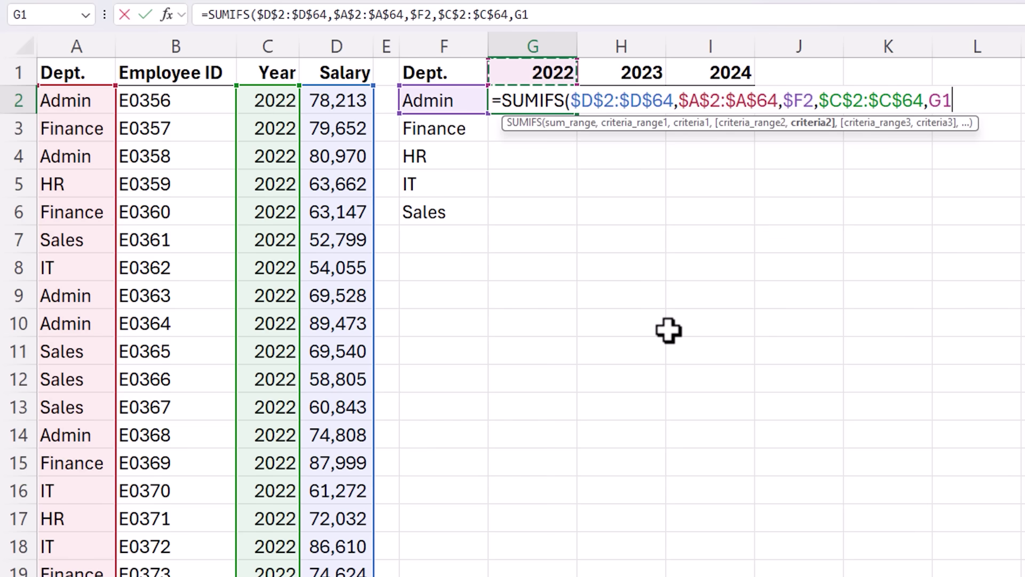
{"action": "key", "text": "F4"}
{"action": "key", "text": "F4"}
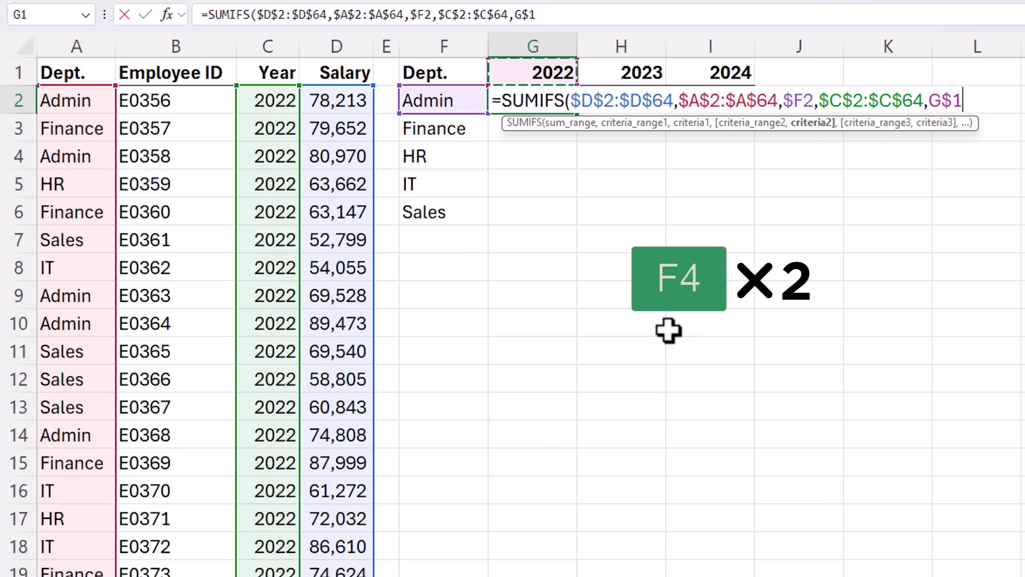
{"action": "type", "text": ")"}
{"action": "key", "text": "ctrl+Return"}
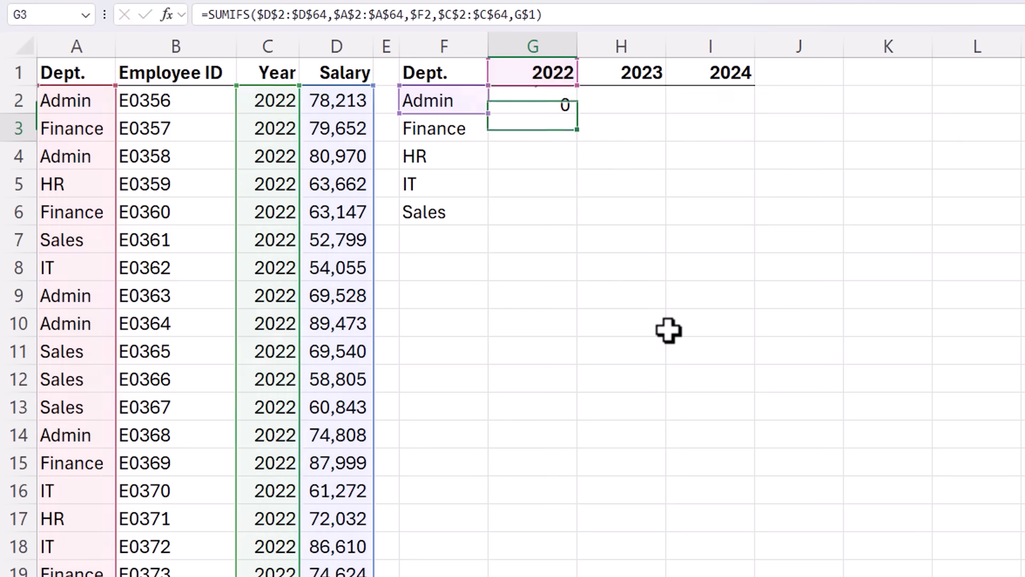
Copy the SUMIFS formula from G2 across the summary range G2:I6.
{"action": "key", "text": "ctrl+c"}
{"action": "left_click_drag", "start_coordinate": [542, 109], "coordinate": [694, 201]}
{"action": "key", "text": "ctrl+v"}
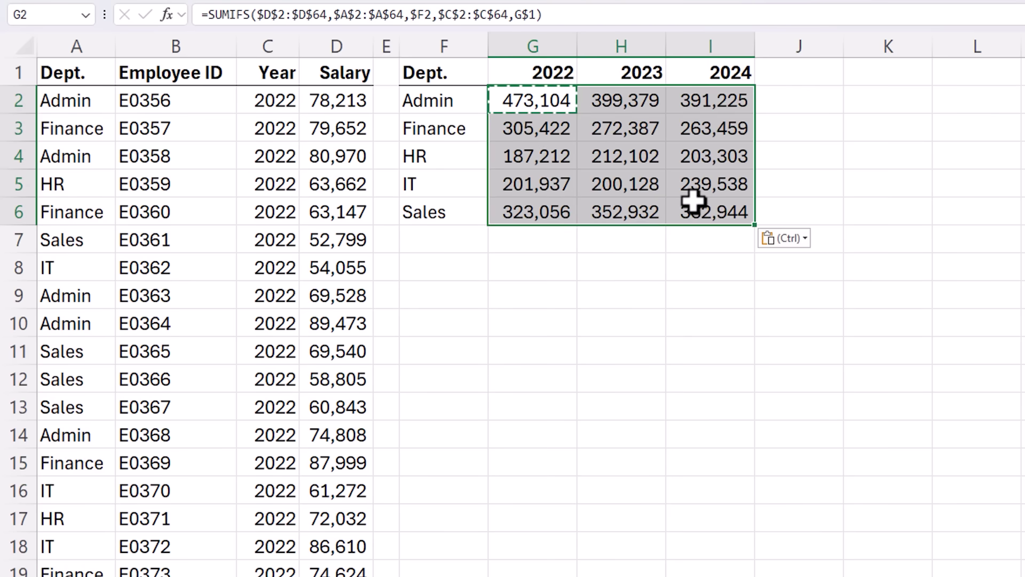
{"action": "key", "text": "Escape"}
Examine how the department and year references change in the copied formulas across the summary table.
{"action": "left_click", "coordinate": [559, 131]}
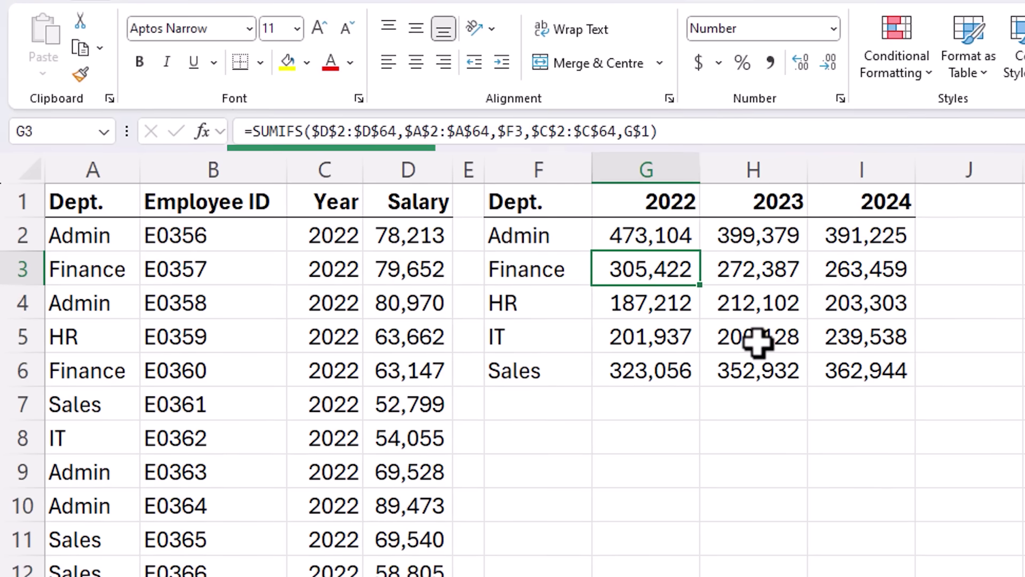
{"action": "key", "text": "Down"}
{"action": "key", "text": "Down"}
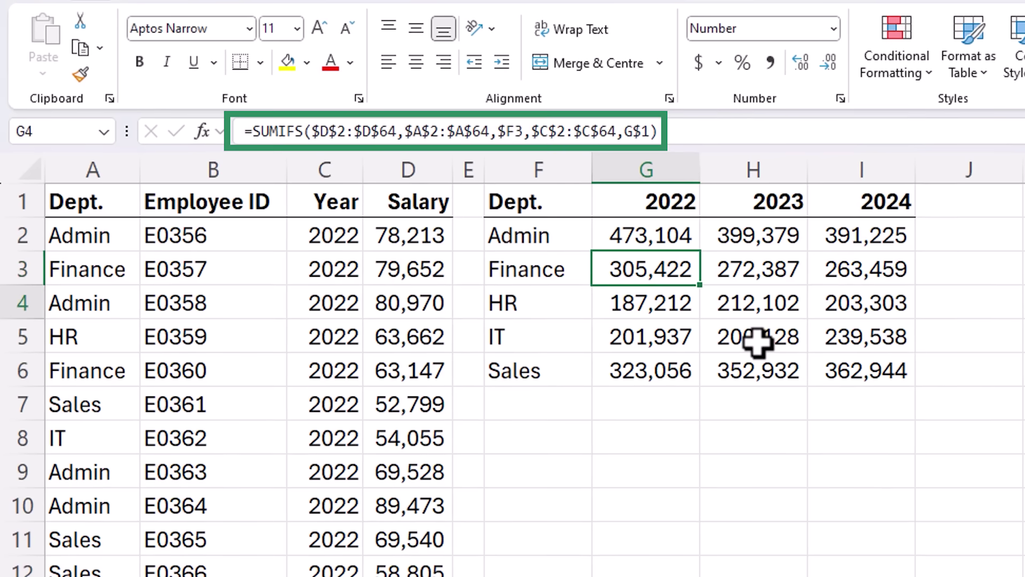
{"action": "key", "text": "Right"}
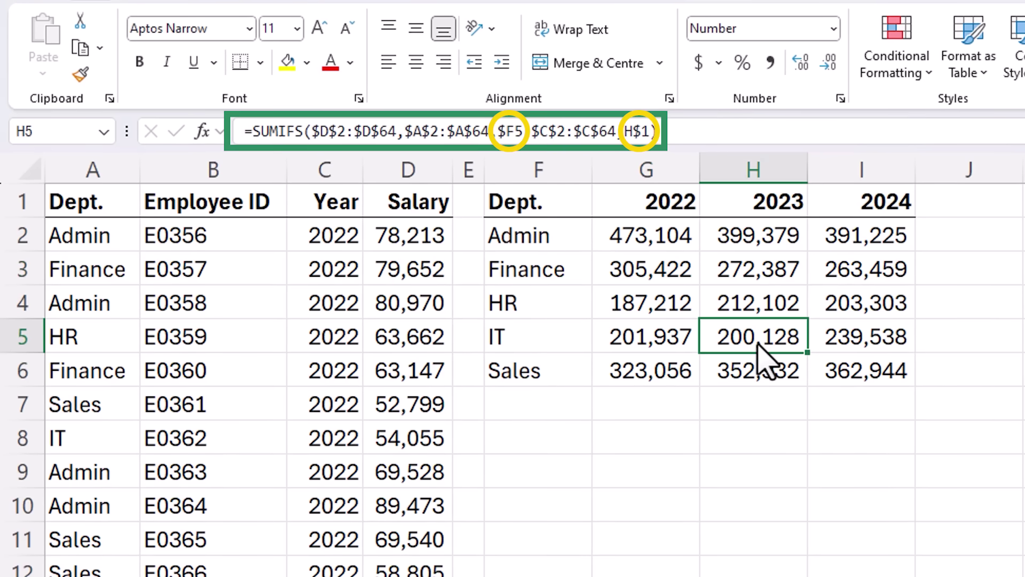
{"action": "key", "text": "Up"}
{"action": "key", "text": "Right"}
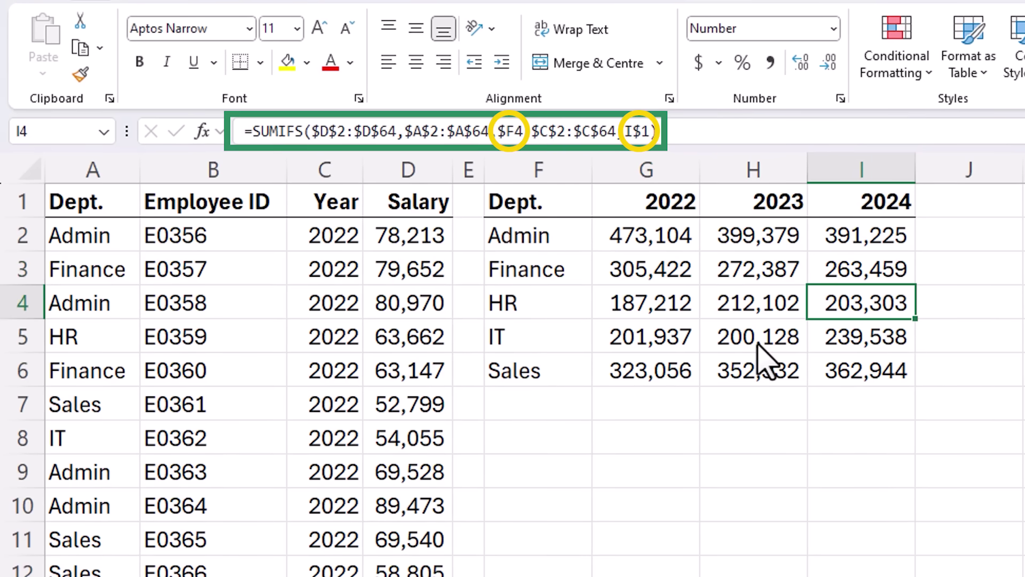
{"action": "key", "text": "Down"}
{"action": "key", "text": "Left"}
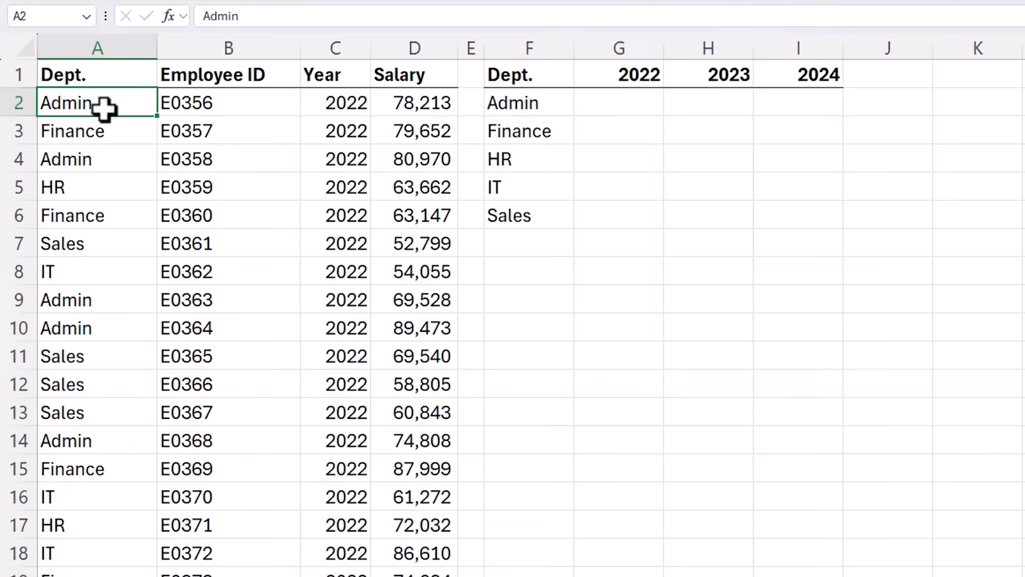
Name the Dept. column data from A2 down to the last entry as Dept.
{"action": "key", "text": "ctrl+shift+Down"}
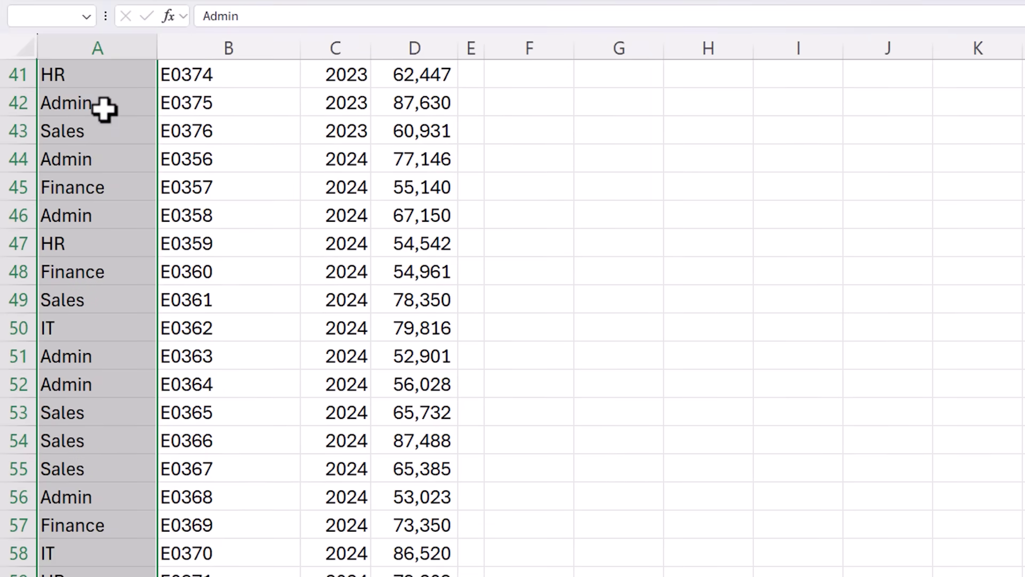
{"action": "left_click", "coordinate": [51, 17]}
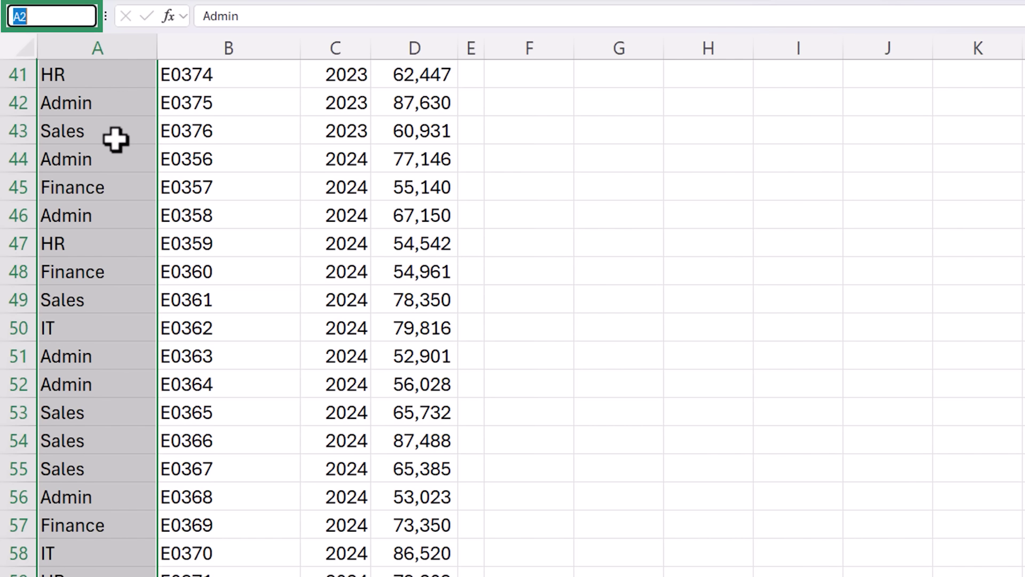
{"action": "type", "text": "Dept"}
{"action": "key", "text": "Return"}
{"action": "scroll", "coordinate": [116, 140], "scroll_direction": "up", "scroll_amount": 9}
{"action": "scroll", "coordinate": [116, 140], "scroll_direction": "up", "scroll_amount": 4}
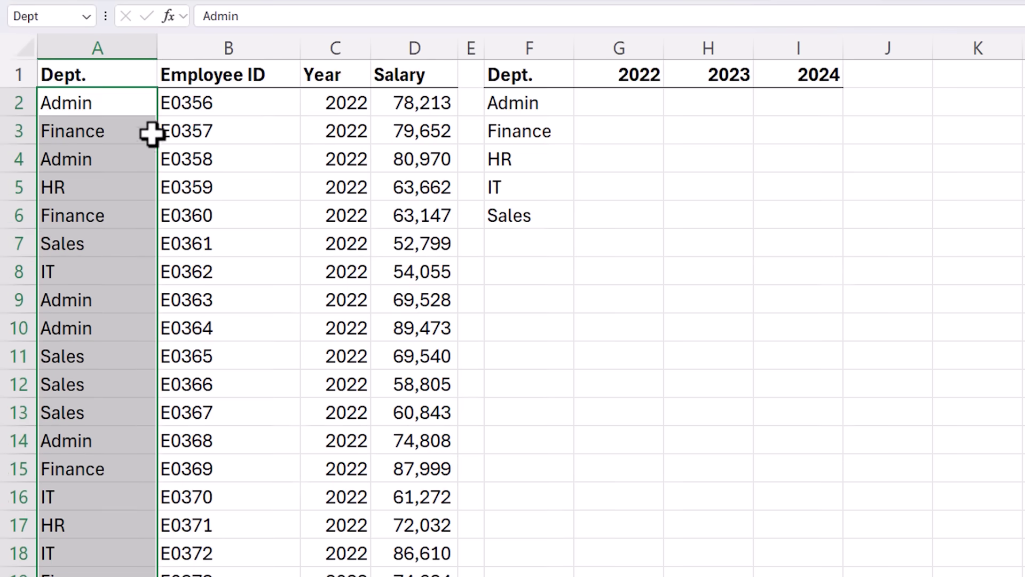
Name the Year column data from C2 down to the last entry as Year.
{"action": "left_click", "coordinate": [356, 104]}
{"action": "key", "text": "ctrl+shift+Down"}
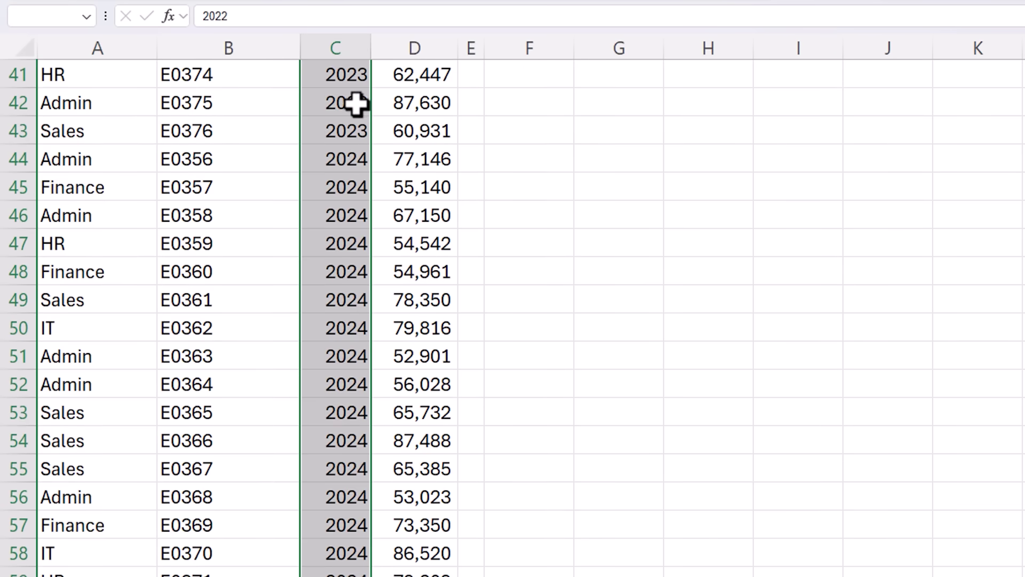
{"action": "left_click", "coordinate": [62, 22]}
{"action": "type", "text": "Year"}
{"action": "key", "text": "Return"}
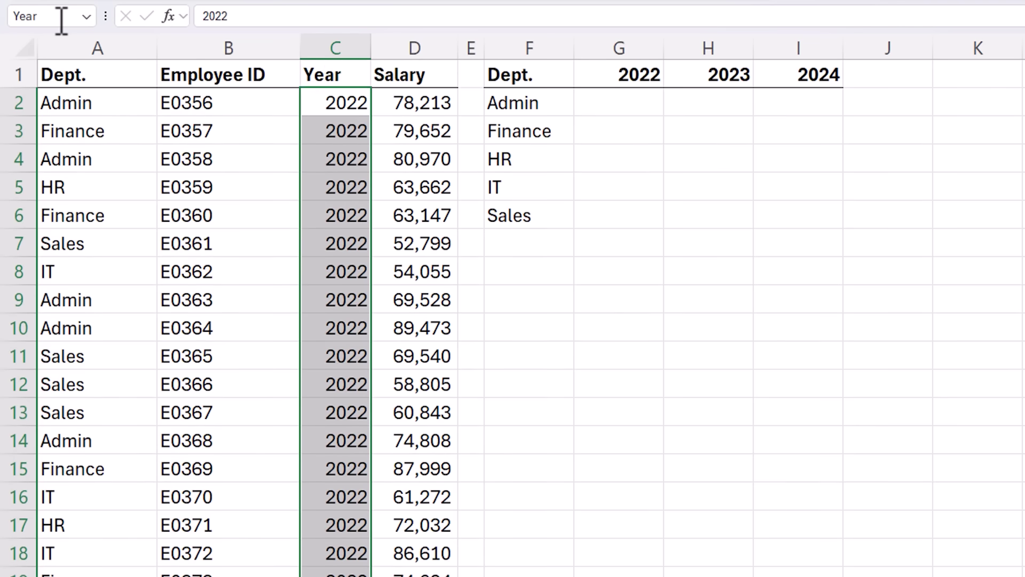
Name the Salary column data from D2 down to the last entry as Salary.
{"action": "left_click", "coordinate": [398, 93]}
{"action": "key", "text": "ctrl+shift+Down"}
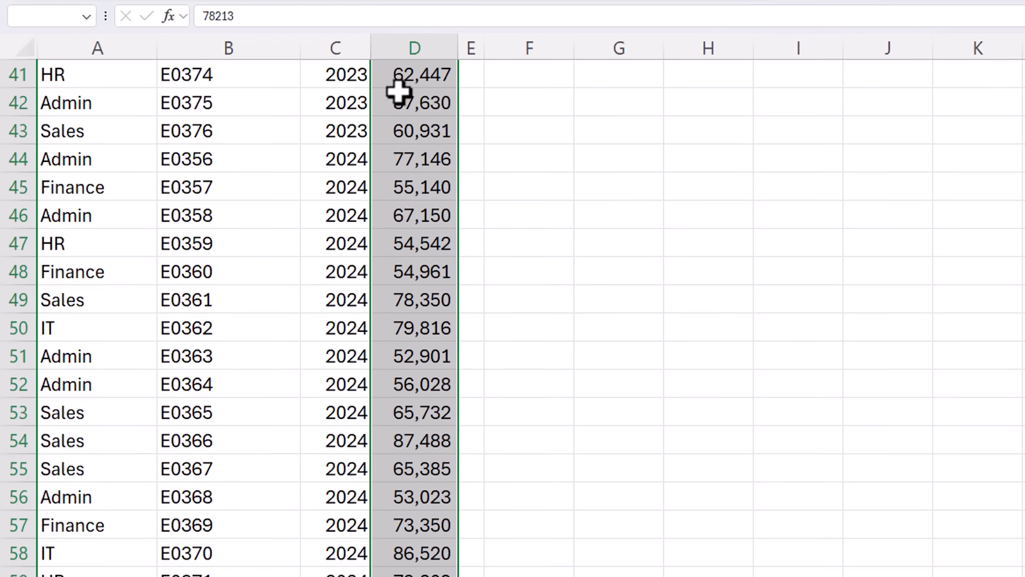
{"action": "left_click", "coordinate": [72, 19]}
{"action": "type", "text": "Salary"}
{"action": "key", "text": "Return"}
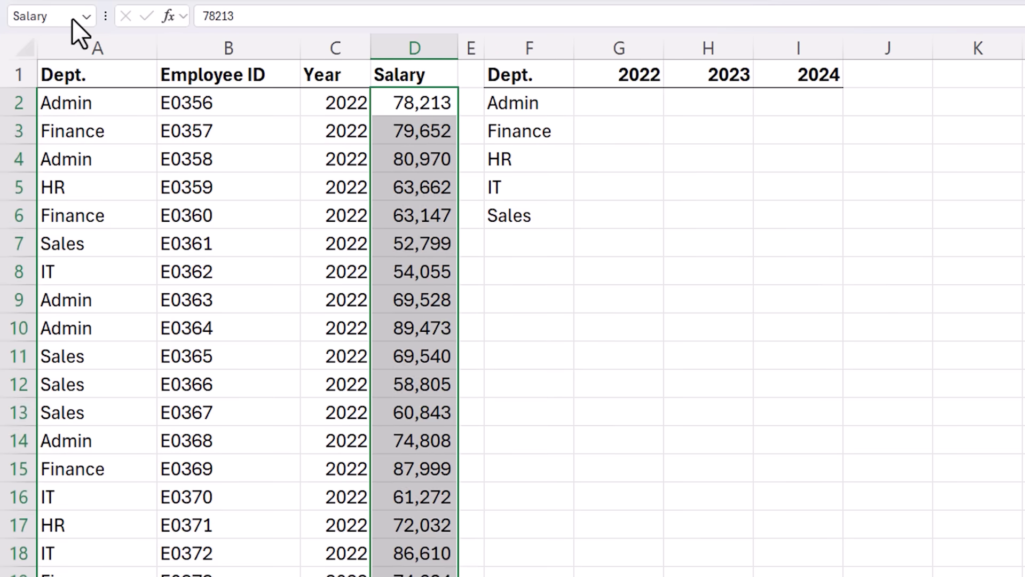
Start a SUMIFS formula in G2 with the named range Salary as the sum range.
{"action": "left_click", "coordinate": [579, 102]}
{"action": "type", "text": "=sumifs"}
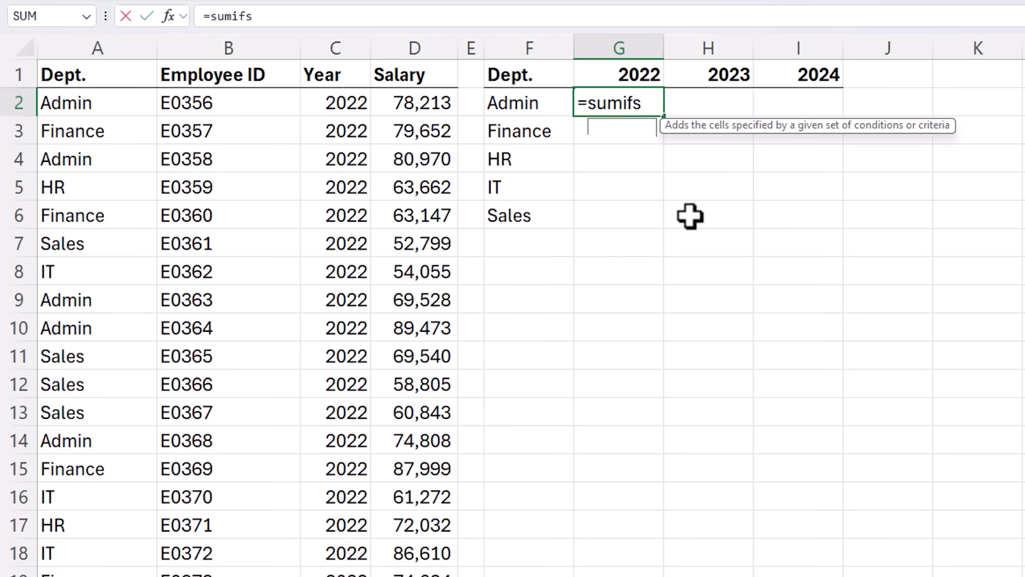
{"action": "key", "text": "Tab"}
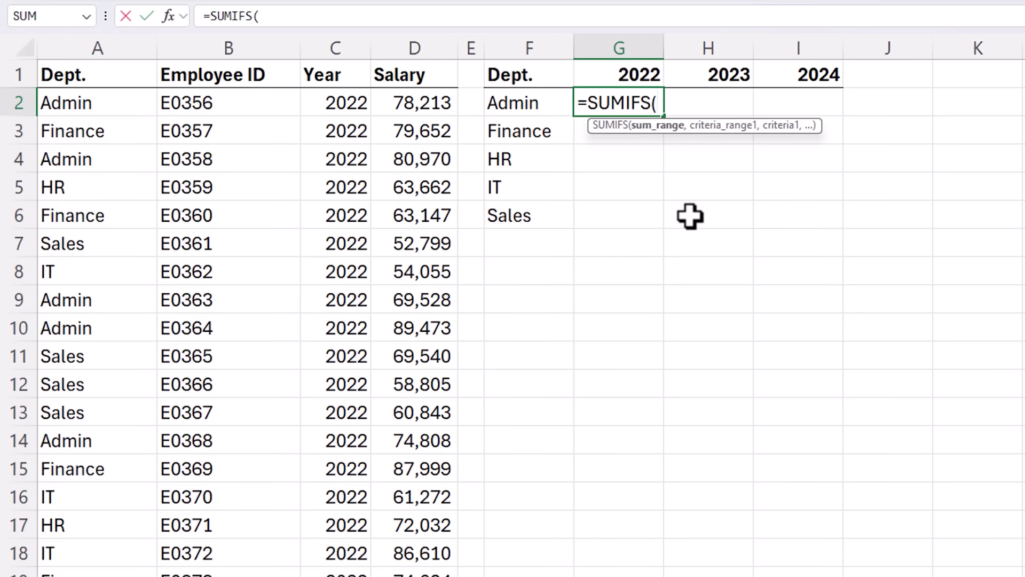
{"action": "type", "text": "sal"}
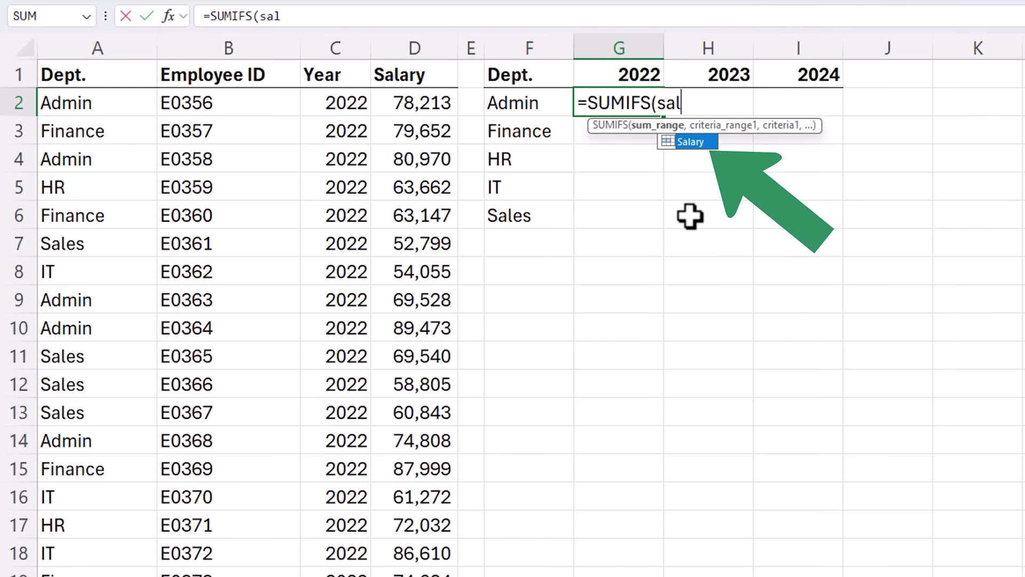
{"action": "key", "text": "Tab"}
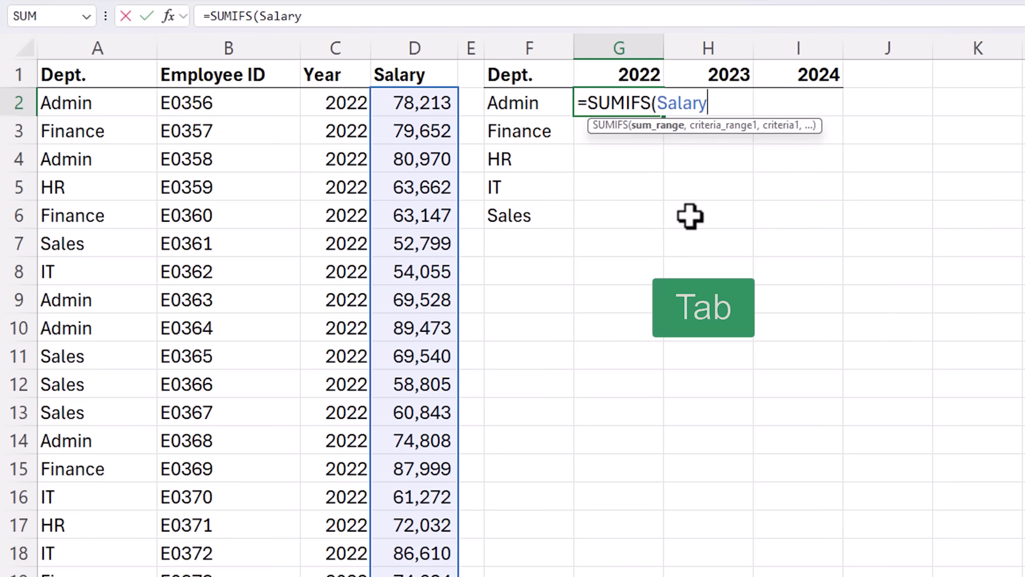
{"action": "type", "text": ","}
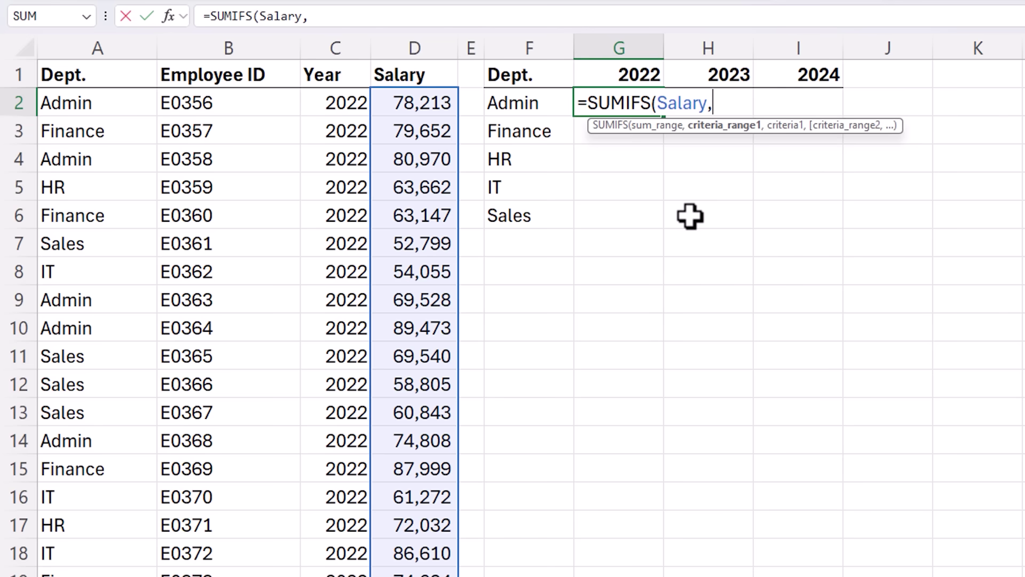
Add the named range Dept as the first criteria range and cell F2 as its criterion, locking only the column as $F2.
{"action": "type", "text": "dep"}
{"action": "key", "text": "Tab"}
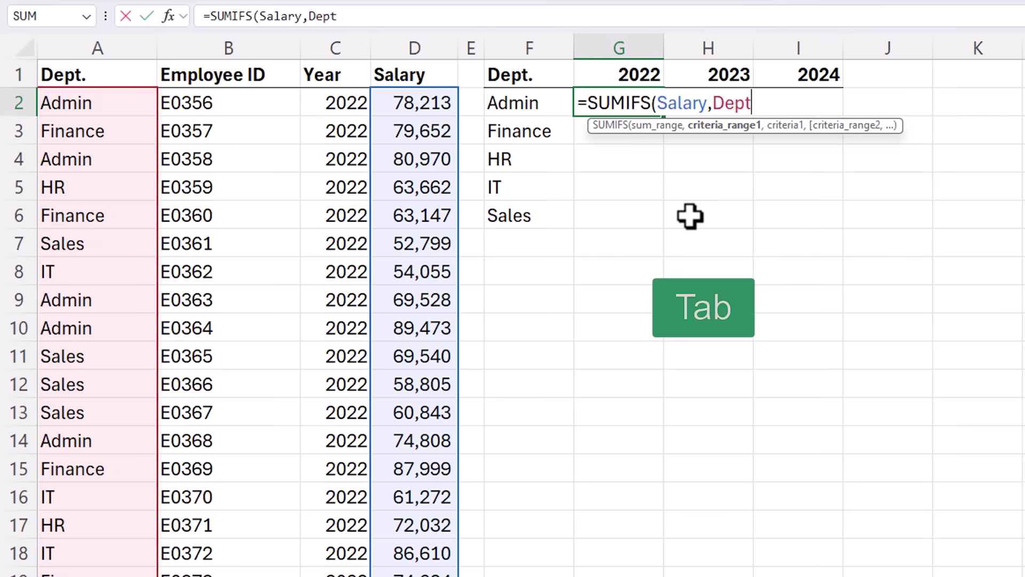
{"action": "type", "text": ","}
{"action": "left_click", "coordinate": [546, 102]}
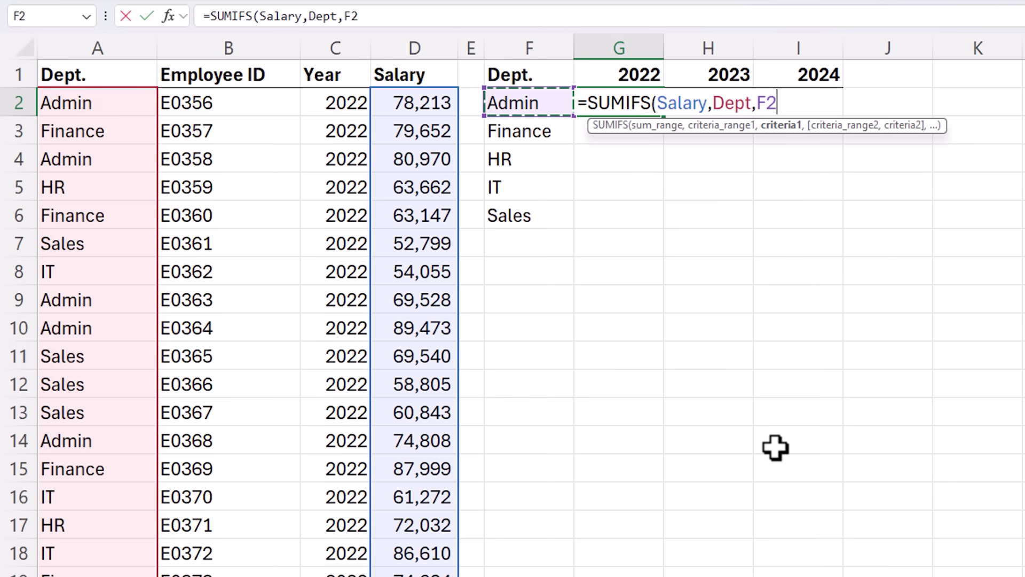
{"action": "key", "text": "F4"}
{"action": "key", "text": "F4"}
{"action": "key", "text": "F4"}
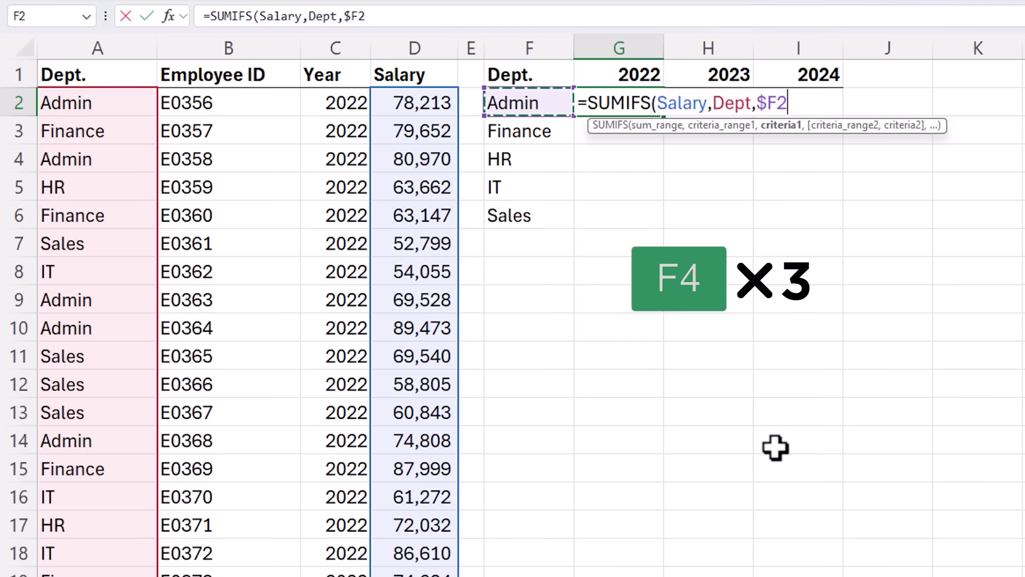
{"action": "type", "text": ","}
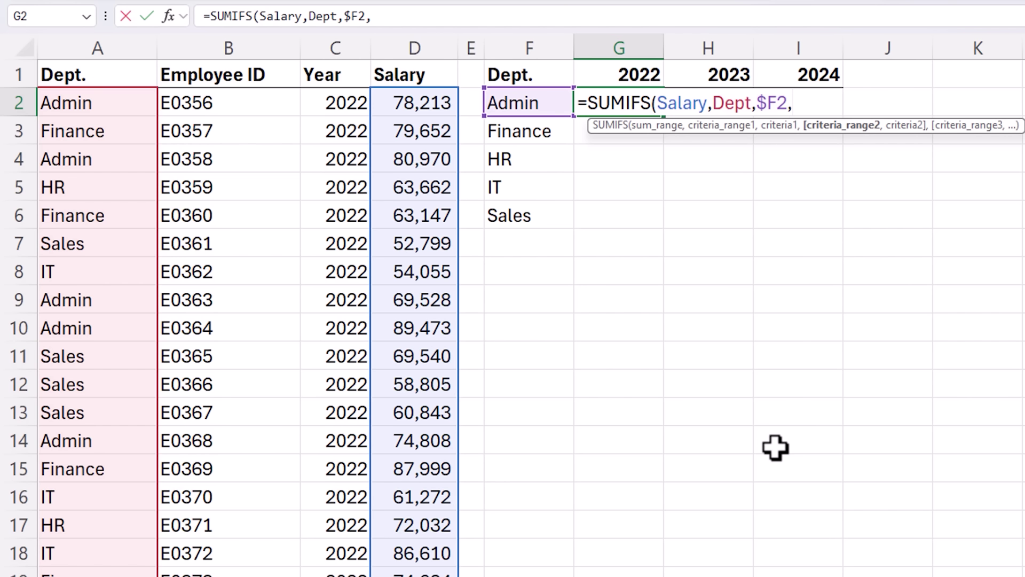
Insert the named range Year from the list of defined names as the second criteria range.
{"action": "key", "text": "F3"}
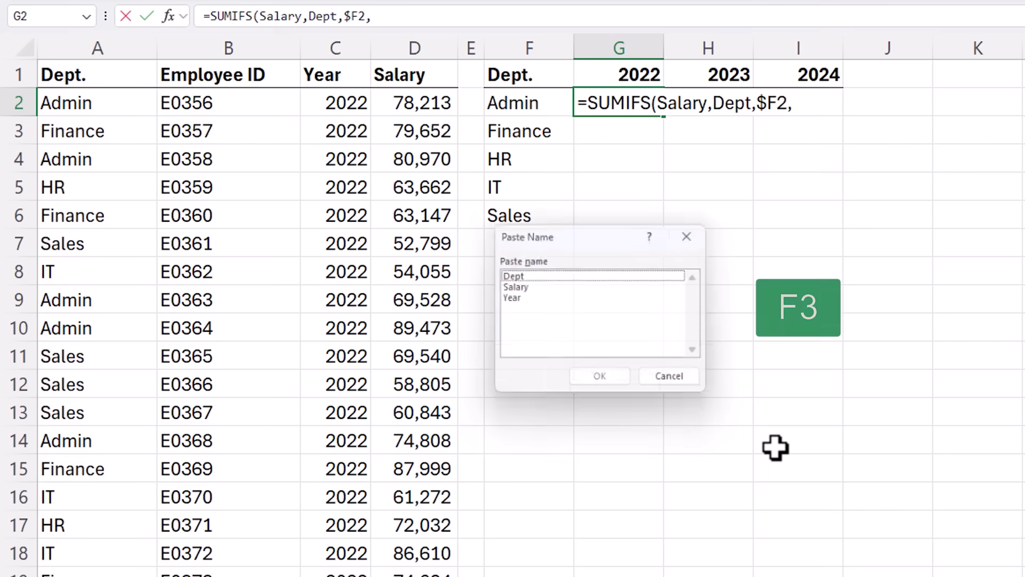
{"action": "left_click", "coordinate": [552, 300]}
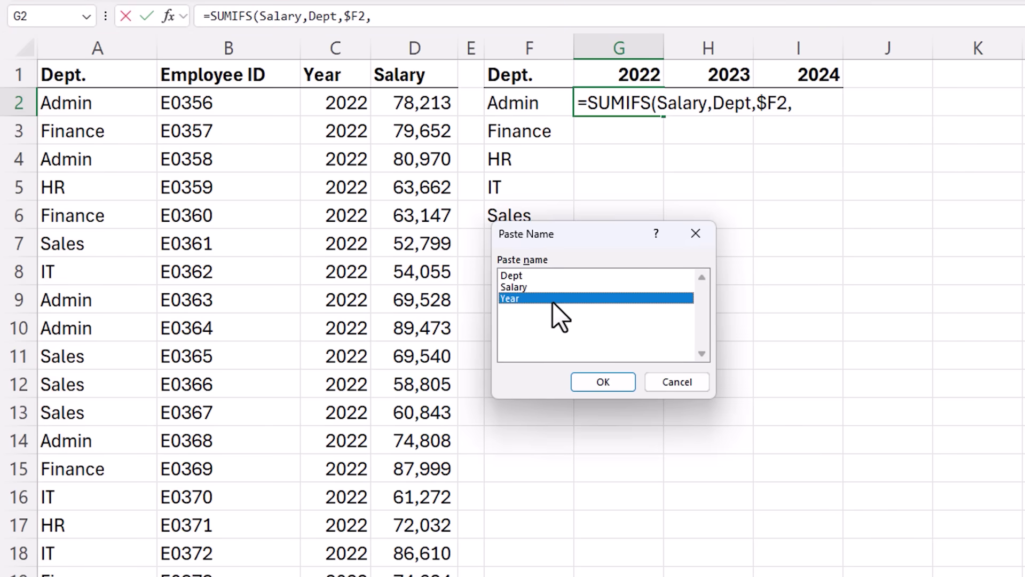
{"action": "left_click", "coordinate": [578, 382]}
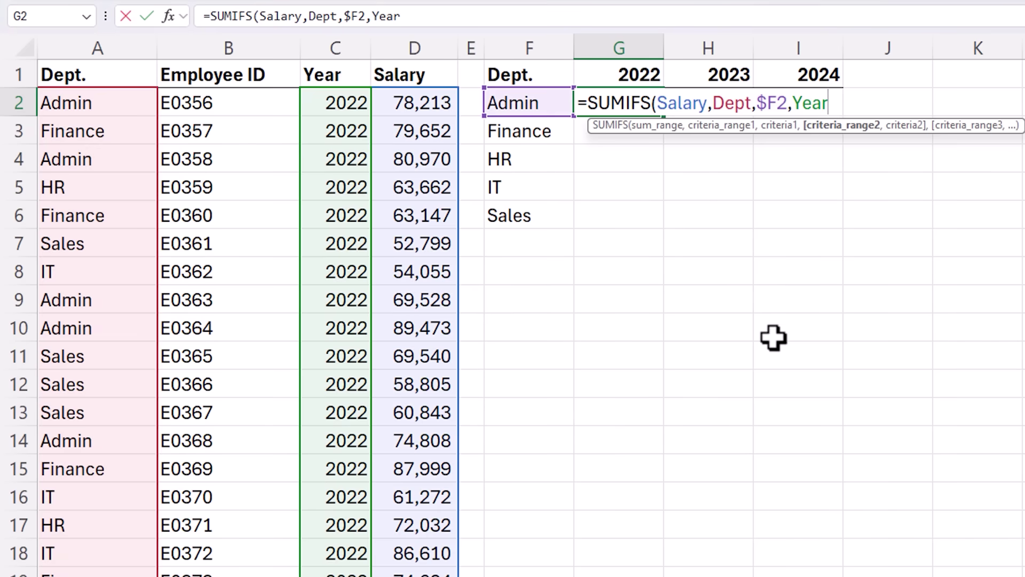
{"action": "type", "text": ","}
Add the 2022 header cell G1 as the second criterion, locking only its row as G$1, and enter the named-range formula.
{"action": "key", "text": "Up"}
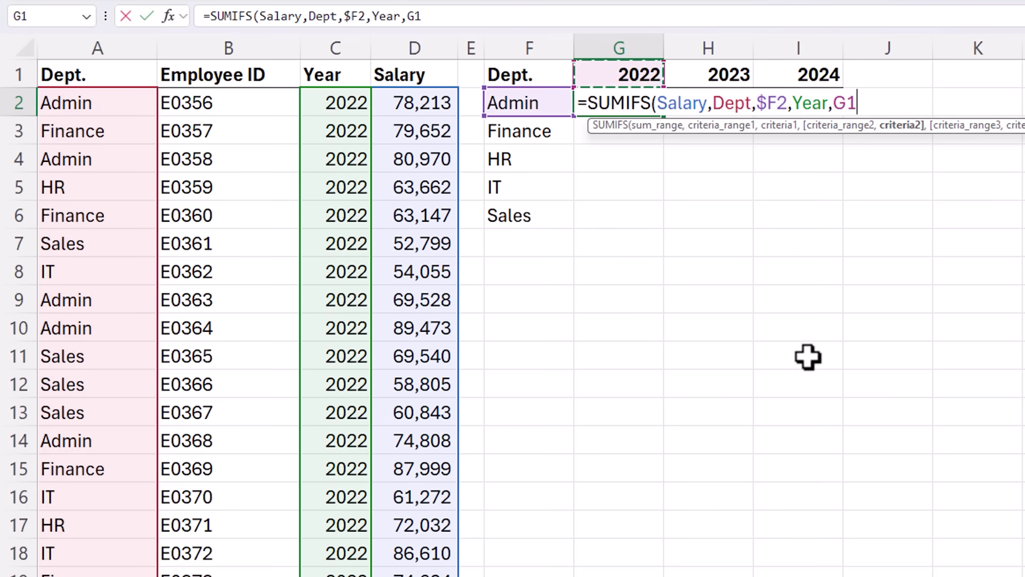
{"action": "key", "text": "F4"}
{"action": "key", "text": "F4"}
{"action": "type", "text": ")"}
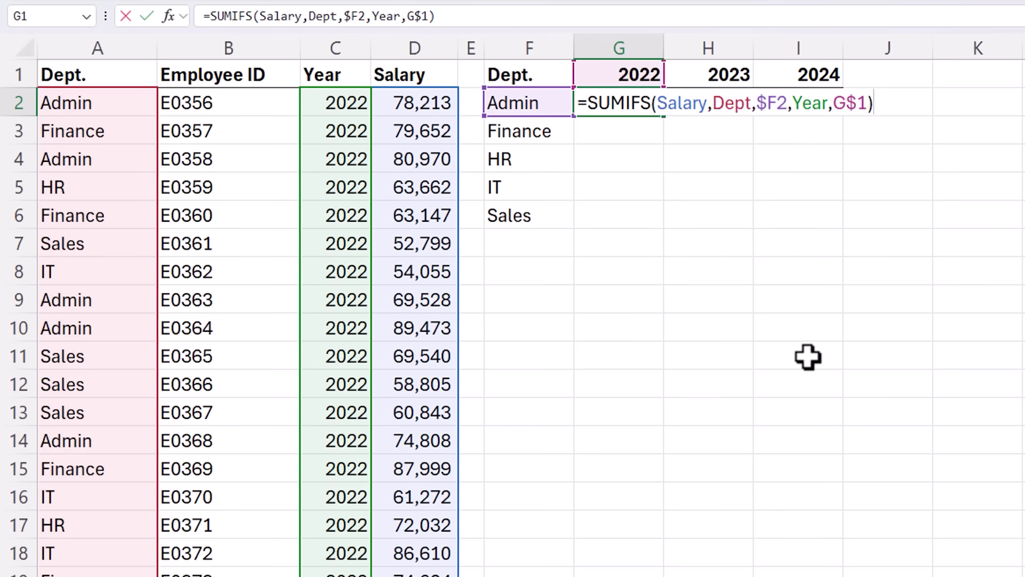
{"action": "key", "text": "Return"}
Copy the named-range SUMIFS formula from G2 across the summary range G2:I6.
{"action": "key", "text": "Up"}
{"action": "key", "text": "ctrl+c"}
{"action": "left_click", "coordinate": [787, 217], "text": "shift"}
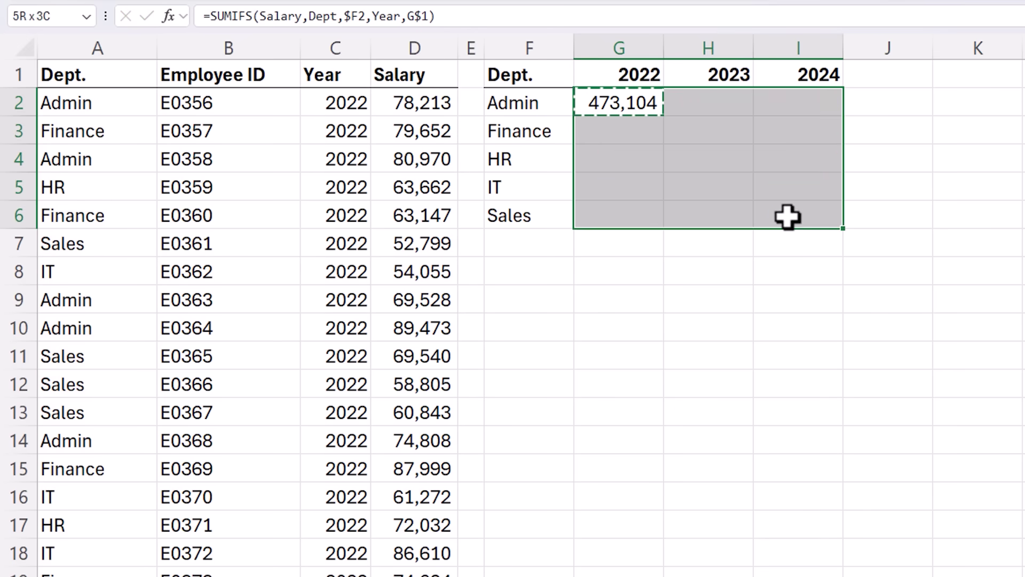
{"action": "key", "text": "ctrl+v"}
{"action": "left_click", "coordinate": [636, 109]}
{"action": "key", "text": "Escape"}
Check the named ranges and mixed references in the copied formulas of the Finance and HR rows.
{"action": "key", "text": "Down"}
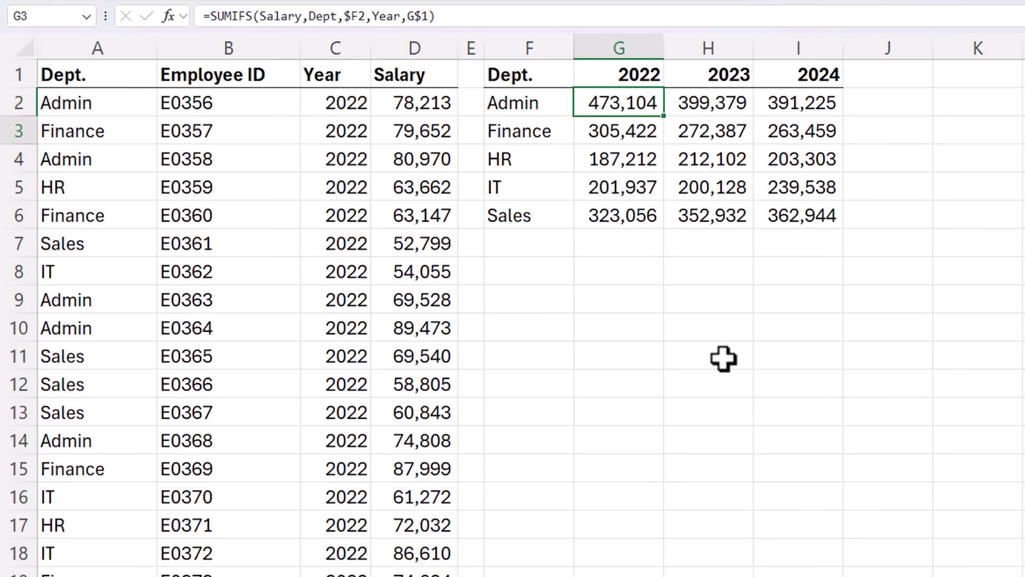
{"action": "key", "text": "Right"}
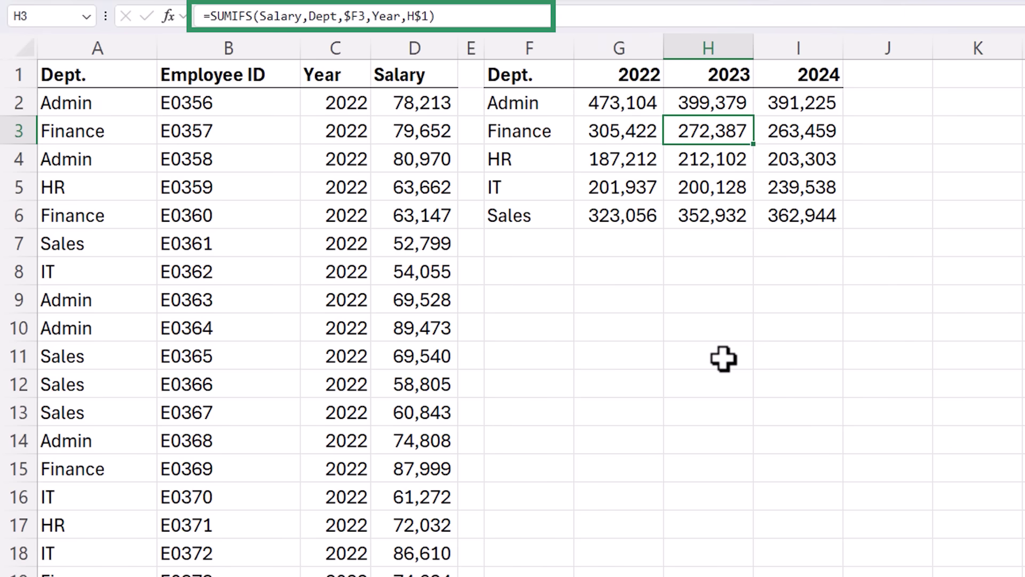
{"action": "key", "text": "Down"}
{"action": "key", "text": "Right"}
{"action": "key", "text": "Up"}
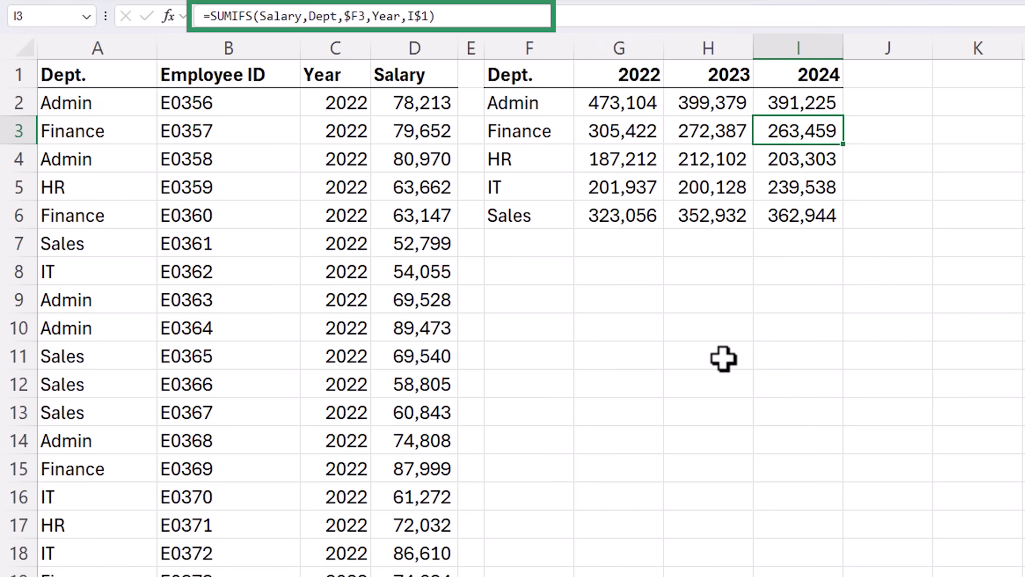
Check the named-range formulas along the Finance row and down the 2022 column to the IT row.
{"action": "key", "text": "Left"}
{"action": "key", "text": "Left"}
{"action": "key", "text": "Down"}
{"action": "key", "text": "Down"}
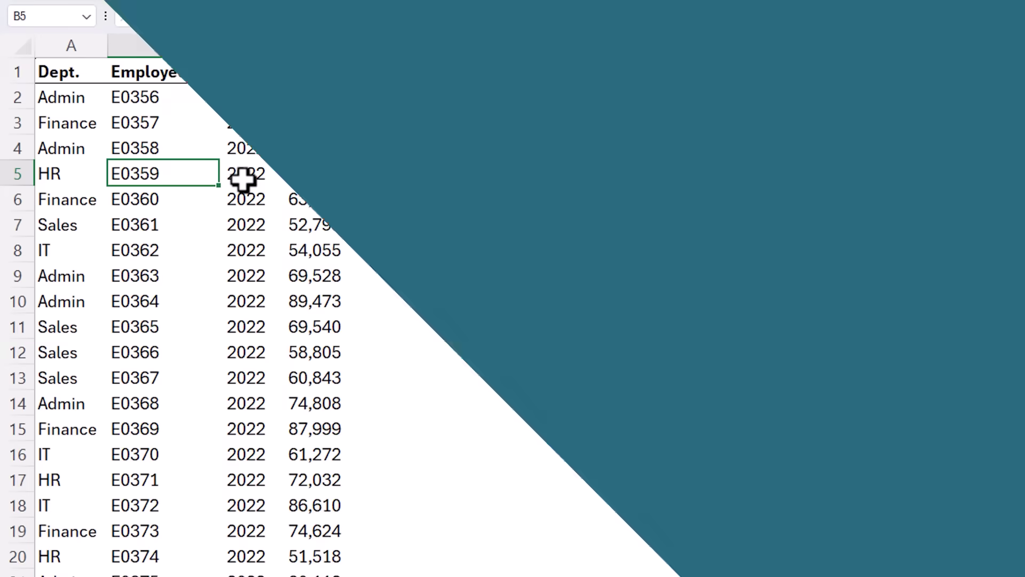
Convert the salary data A1:D64 into a table with headers and name it Salaries.
{"action": "key", "text": "ctrl+t"}
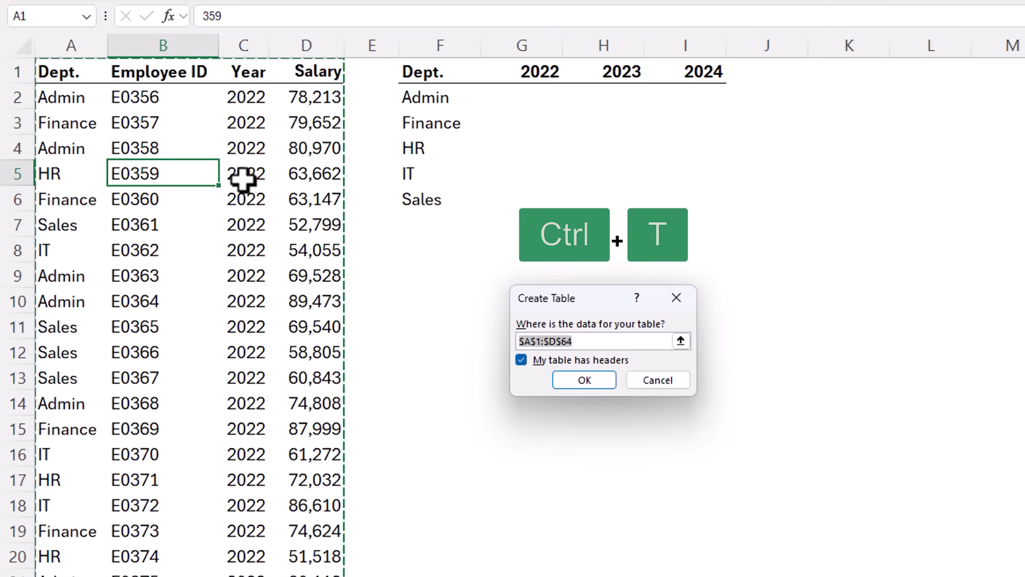
{"action": "left_click", "coordinate": [563, 377]}
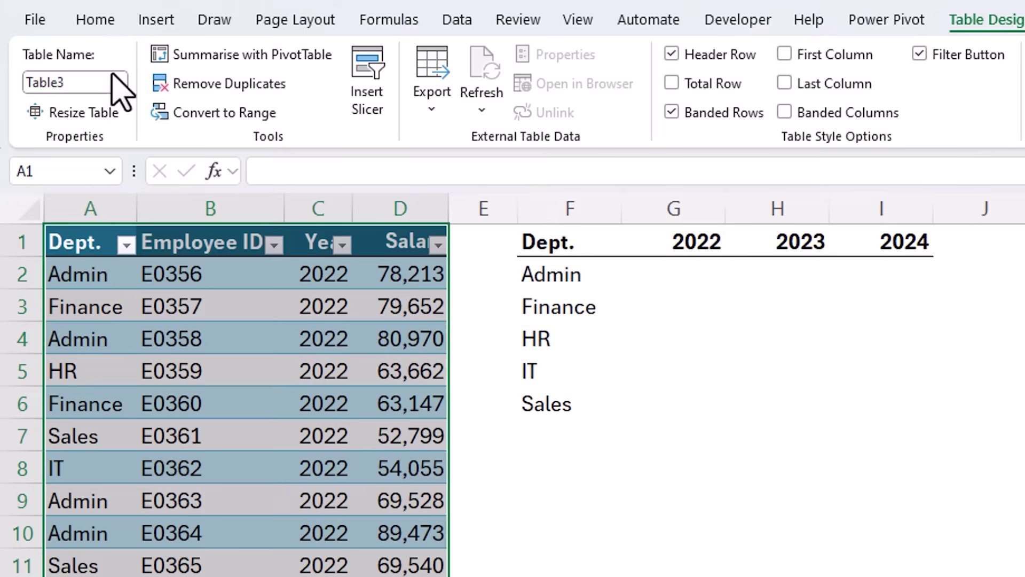
{"action": "left_click", "coordinate": [113, 79]}
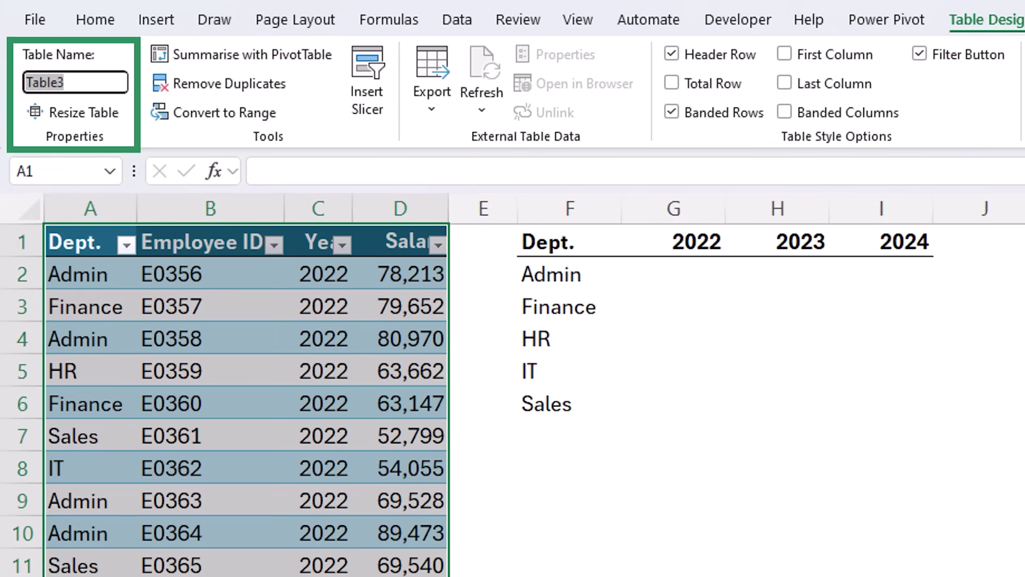
{"action": "type", "text": "Salaries"}
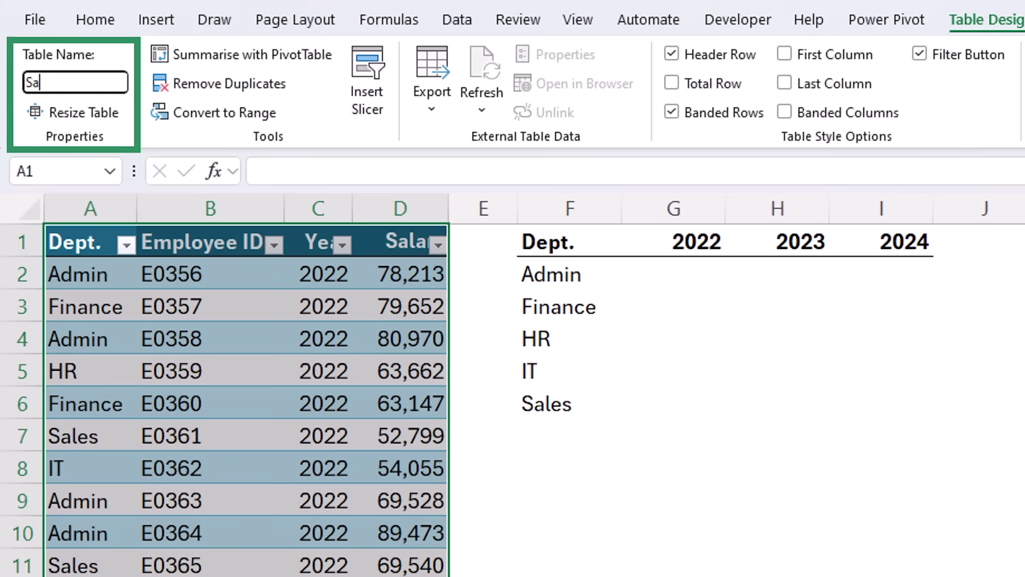
{"action": "key", "text": "Return"}
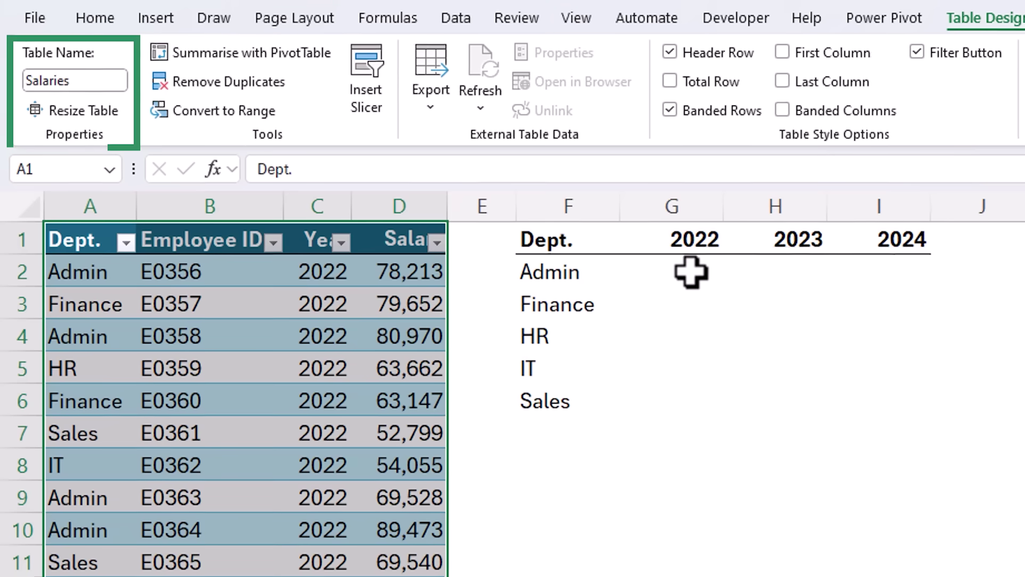
Start a SUMIFS formula in G2 with the table column Salaries[Salary] as the sum range.
{"action": "left_click", "coordinate": [675, 274]}
{"action": "type", "text": "=sumifs"}
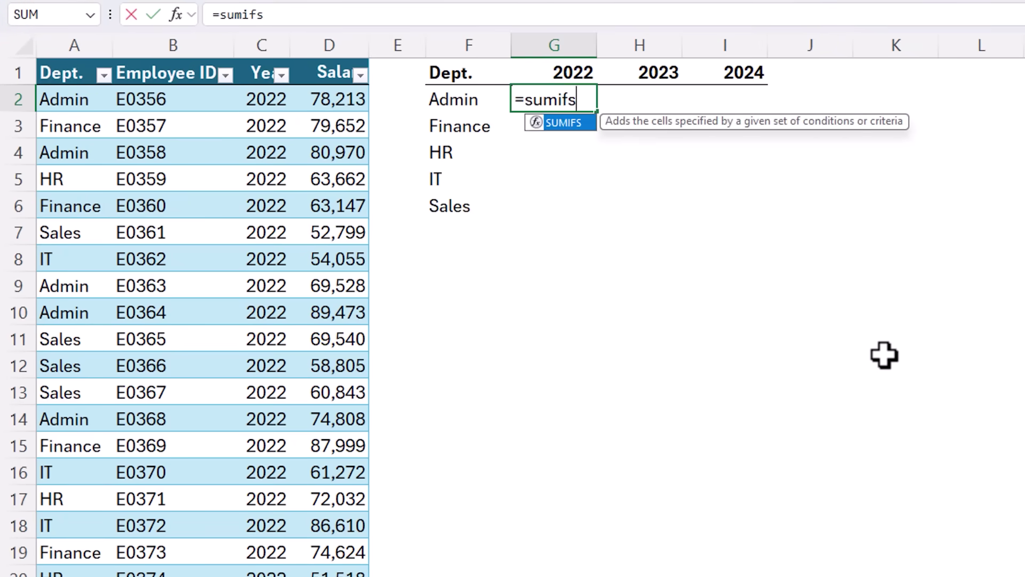
{"action": "key", "text": "Tab"}
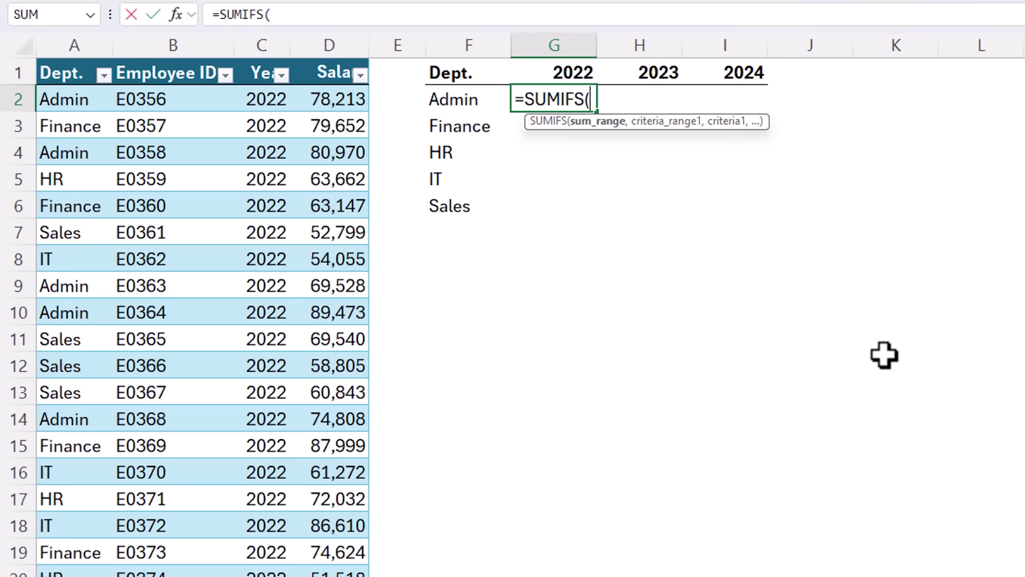
{"action": "type", "text": "sa"}
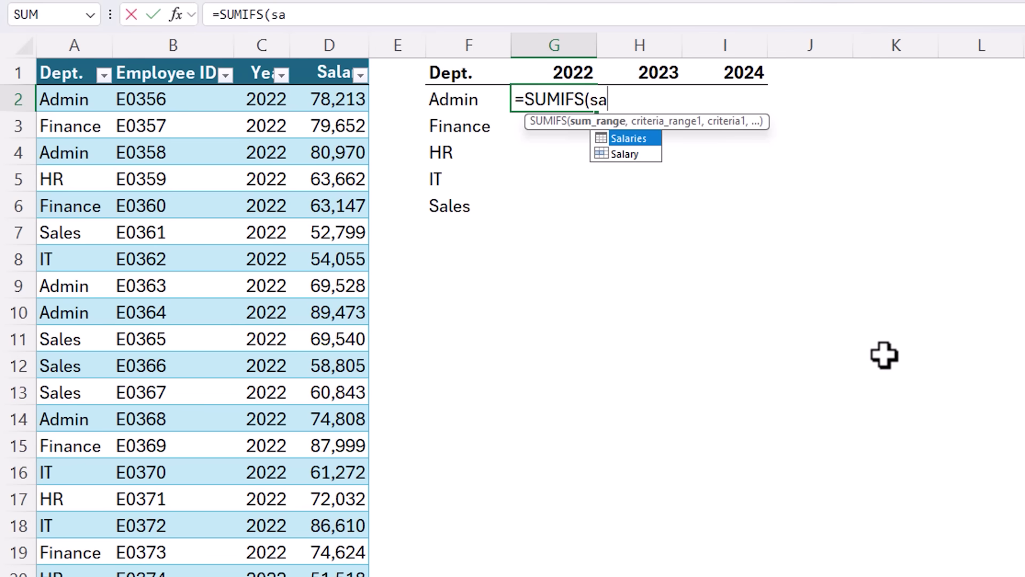
{"action": "key", "text": "Tab"}
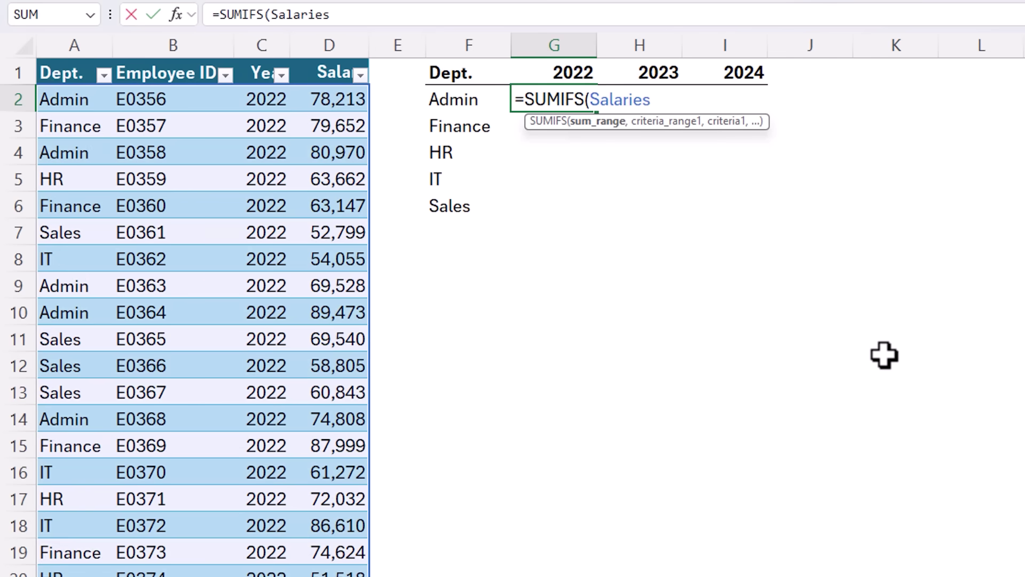
{"action": "type", "text": "["}
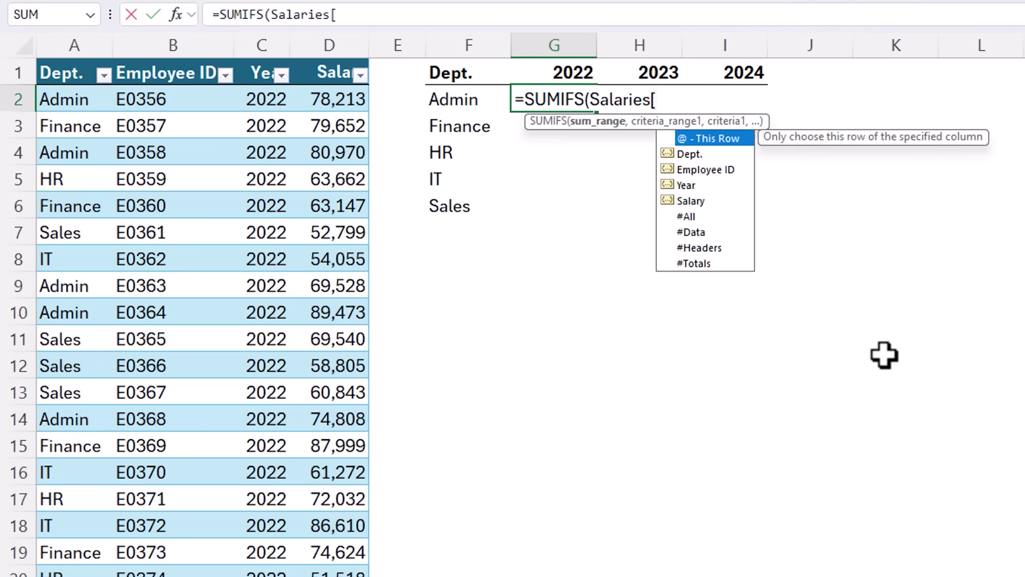
{"action": "key", "text": "Down"}
{"action": "key", "text": "Down"}
{"action": "key", "text": "Down"}
{"action": "key", "text": "Down"}
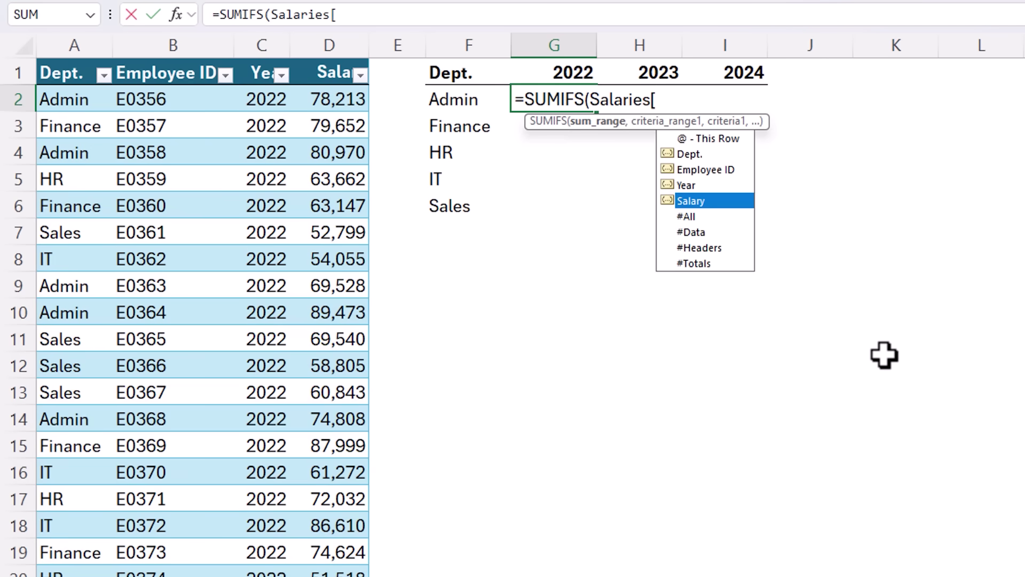
{"action": "key", "text": "Tab"}
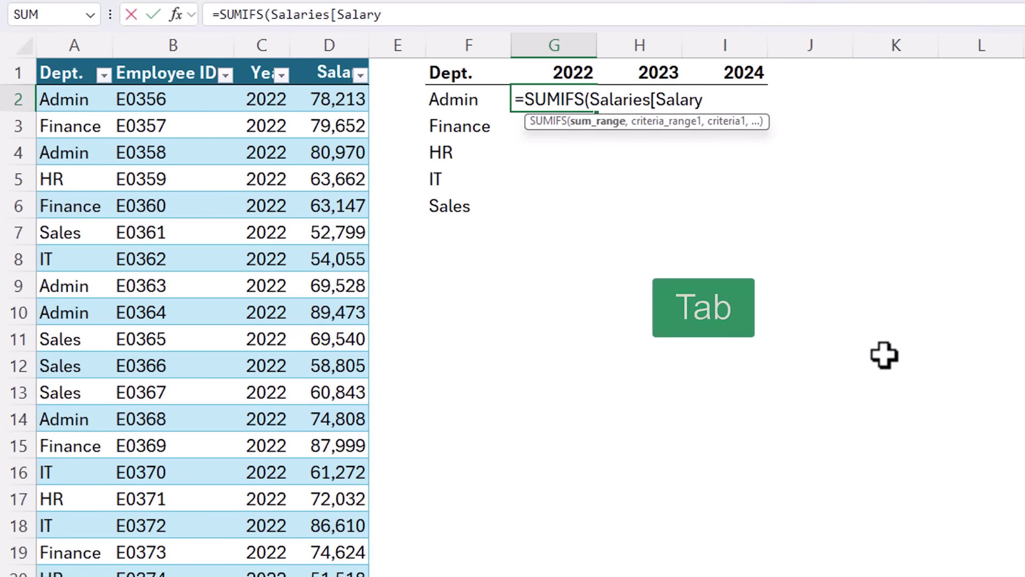
{"action": "type", "text": "]"}
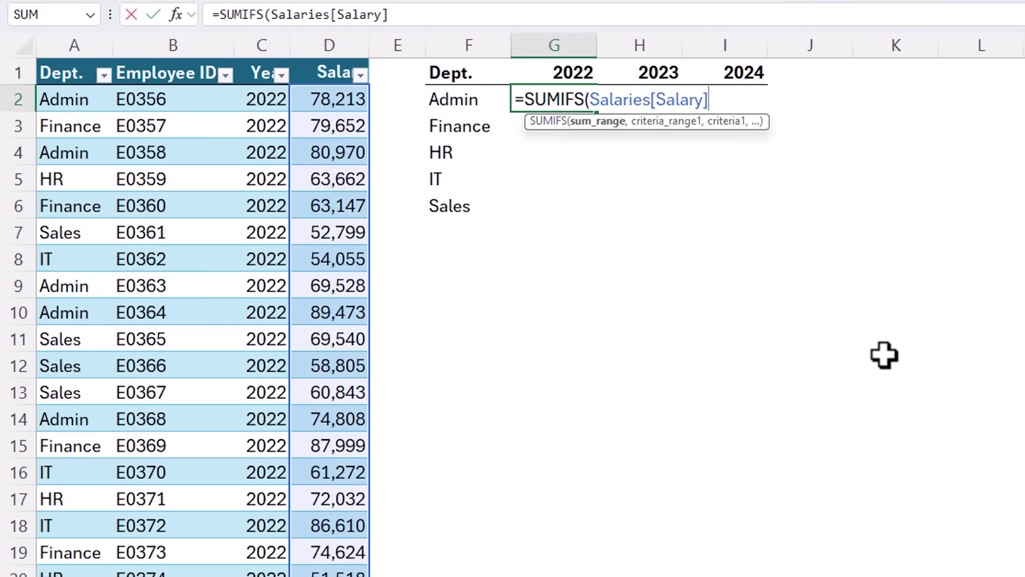
Add Salaries[Dept.] as the first criteria range with the Admin cell as its criterion, locking only the column as $F2.
{"action": "type", "text": ","}
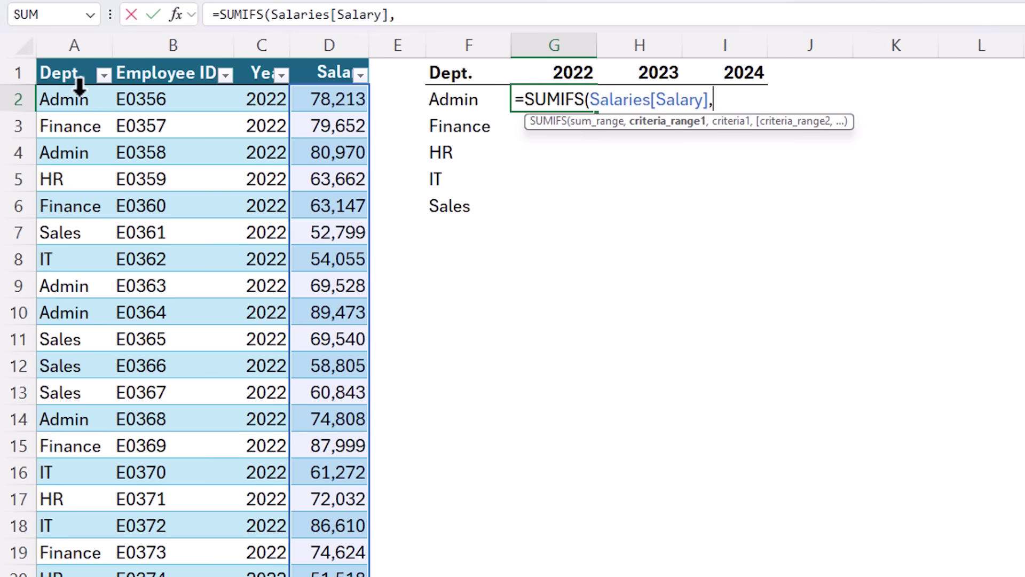
{"action": "left_click", "coordinate": [73, 62]}
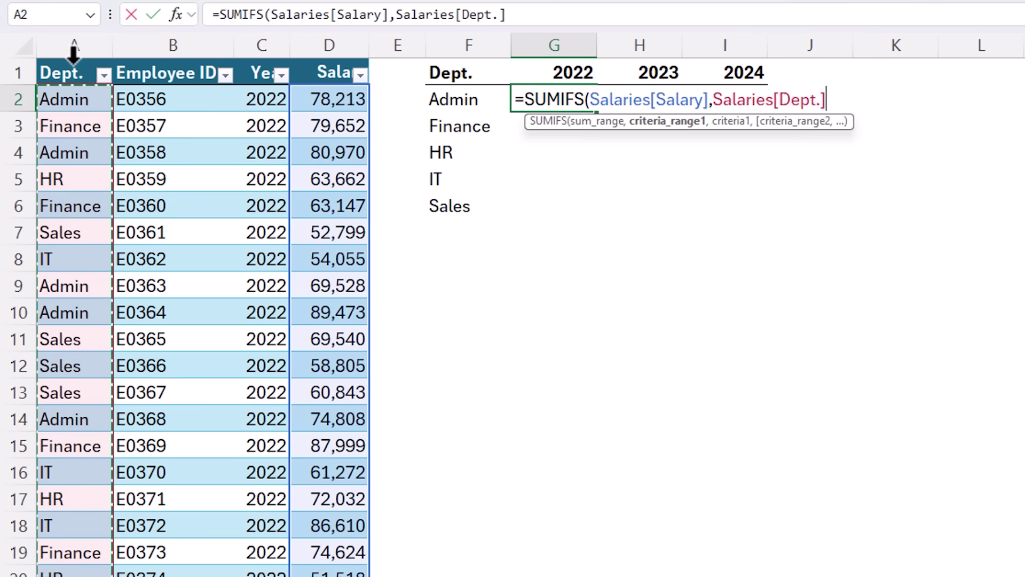
{"action": "type", "text": ","}
{"action": "left_click", "coordinate": [465, 103]}
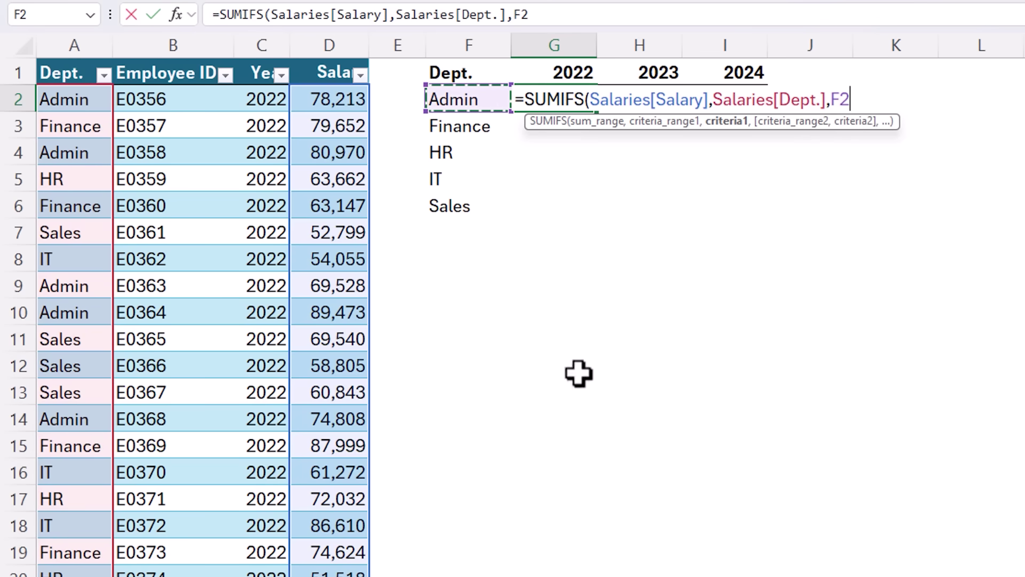
{"action": "key", "text": "F4"}
{"action": "key", "text": "F4"}
{"action": "key", "text": "F4"}
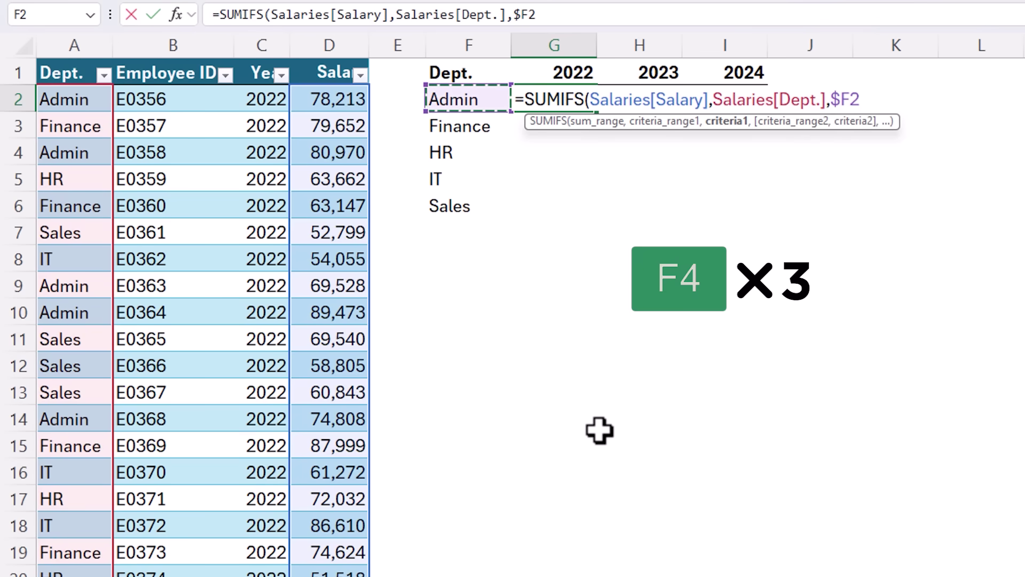
Add Salaries[Year] as the second criteria range with the row-locked header G$1 as its criterion, and enter the formula.
{"action": "type", "text": ",Salaries[Year"}
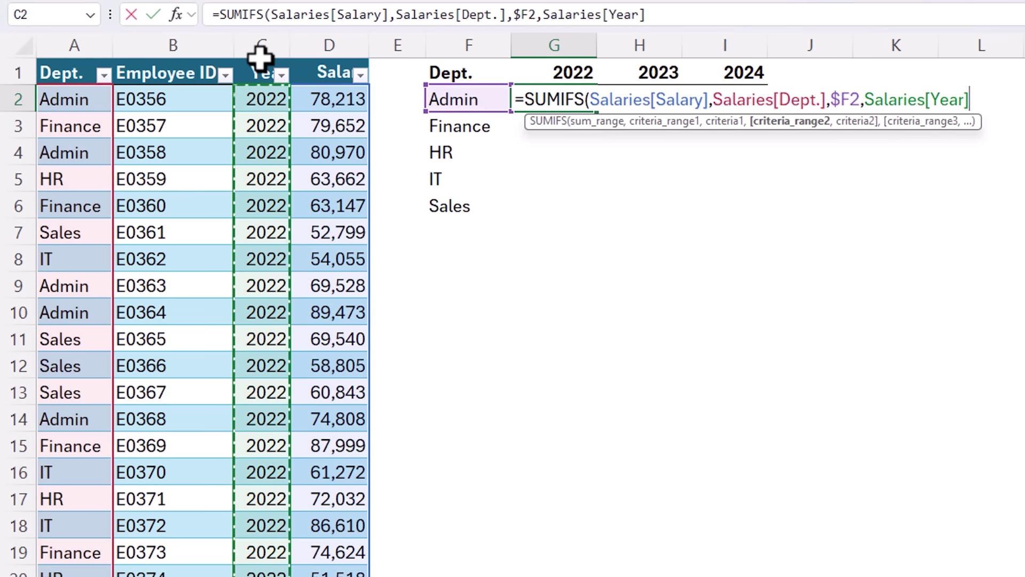
{"action": "type", "text": ","}
{"action": "left_click", "coordinate": [534, 72]}
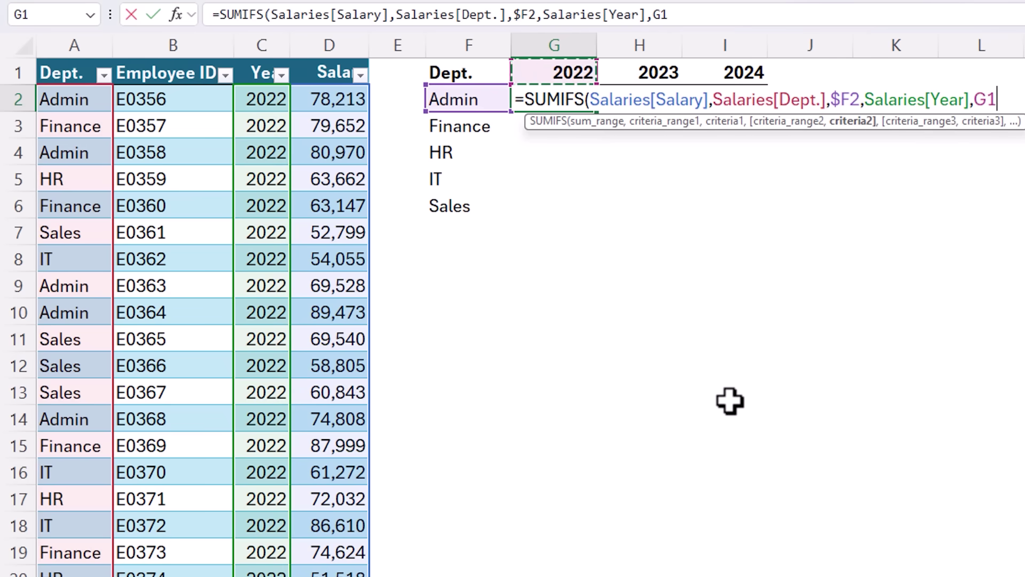
{"action": "key", "text": "F4"}
{"action": "key", "text": "F4"}
{"action": "type", "text": ")"}
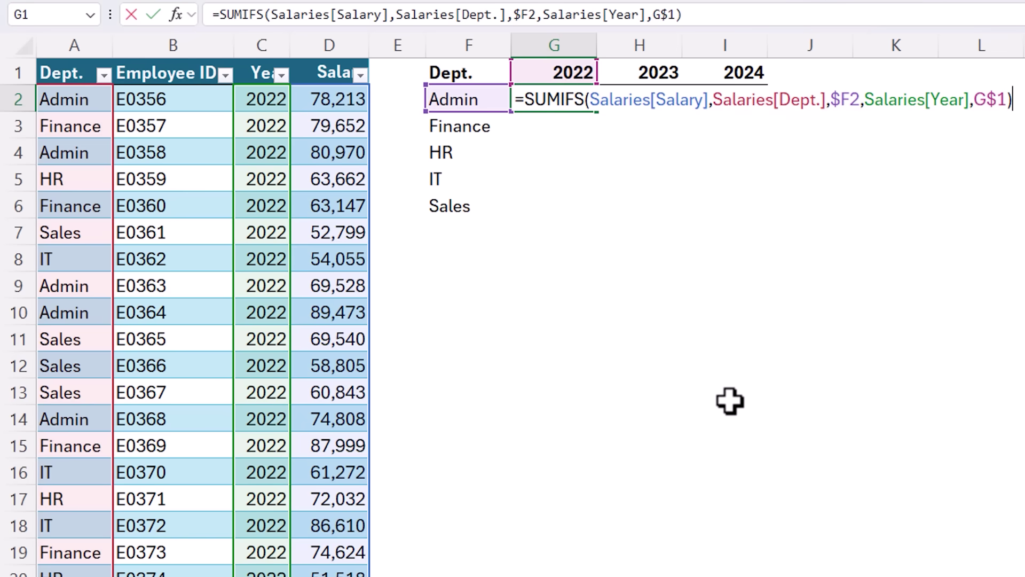
{"action": "key", "text": "Return"}
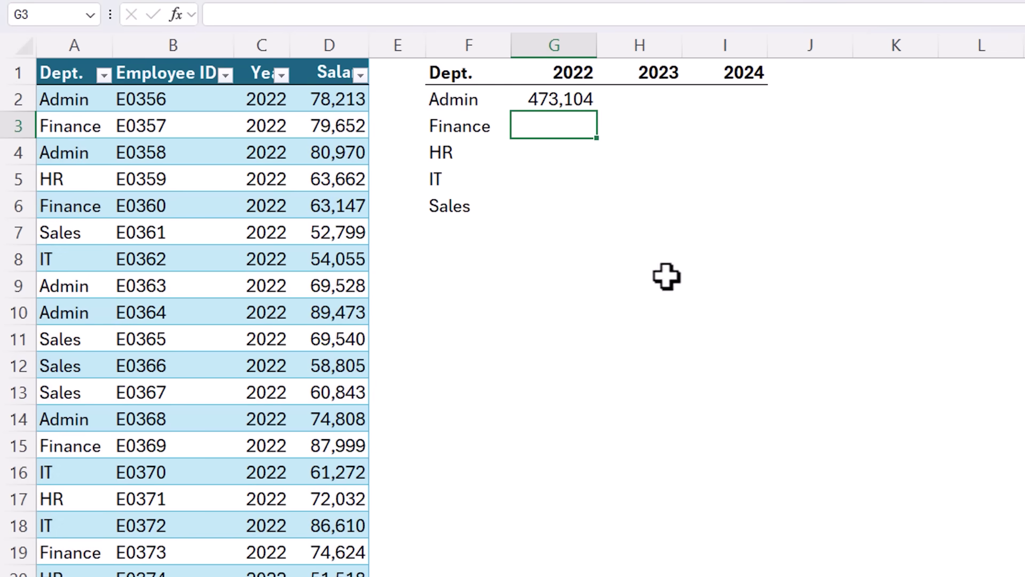
Copy the structured-reference SUMIFS formula from G2 across the summary range G2:I6.
{"action": "left_click", "coordinate": [579, 101]}
{"action": "key", "text": "ctrl+c"}
{"action": "left_click", "coordinate": [730, 209], "text": "shift"}
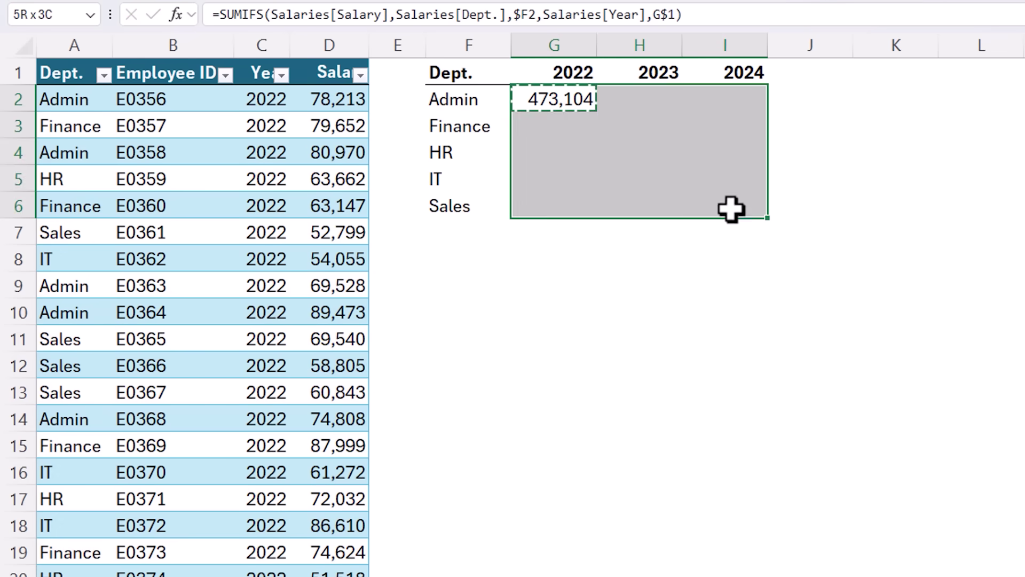
{"action": "key", "text": "ctrl+v"}
{"action": "left_click", "coordinate": [725, 210]}
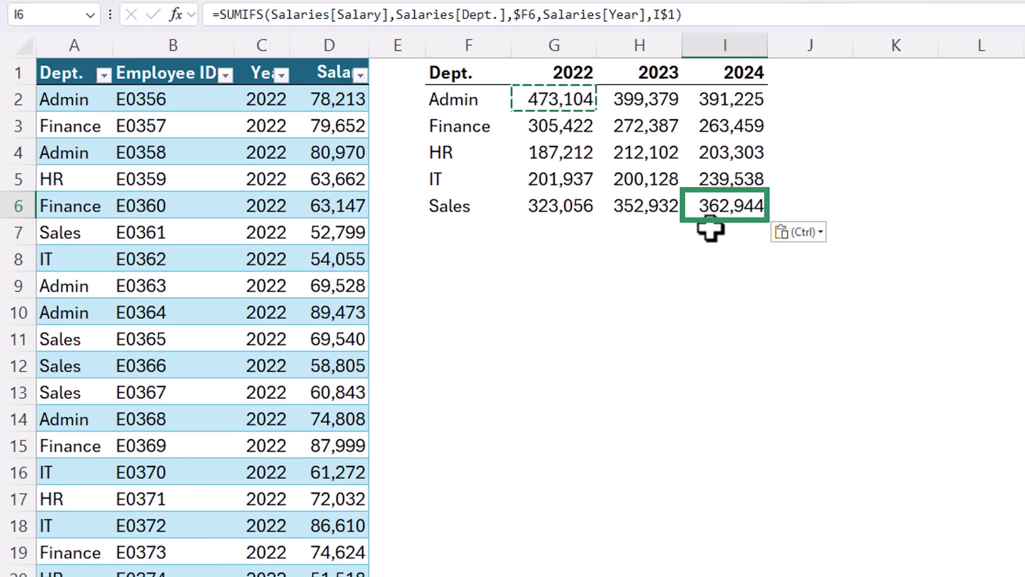
Add a record directly below the table in row 65 with department Sales, the next employee ID, year 2024 and salary 70000.
{"action": "left_click", "coordinate": [258, 298]}
{"action": "key", "text": "ctrl+Down"}
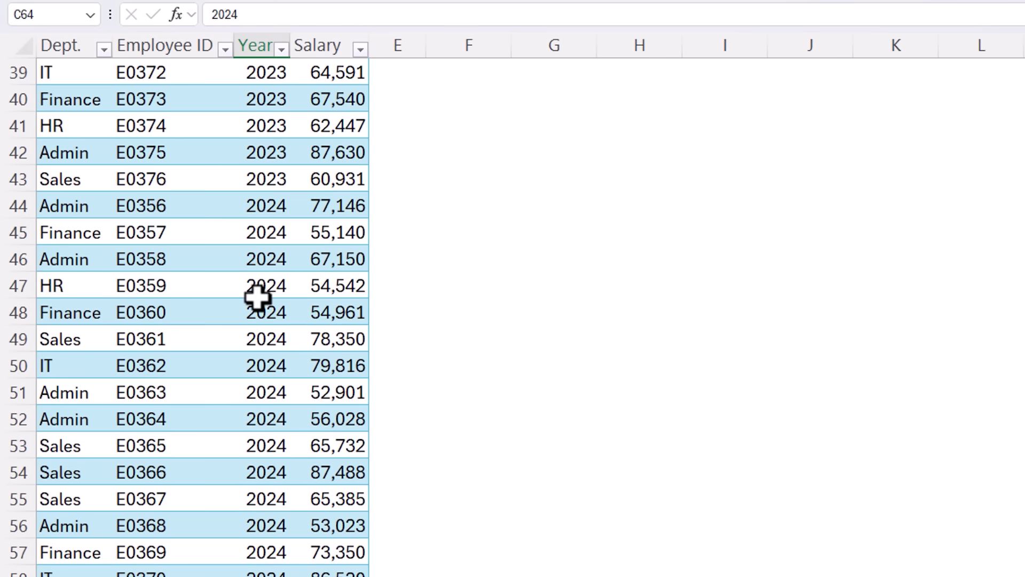
{"action": "left_click", "coordinate": [80, 450]}
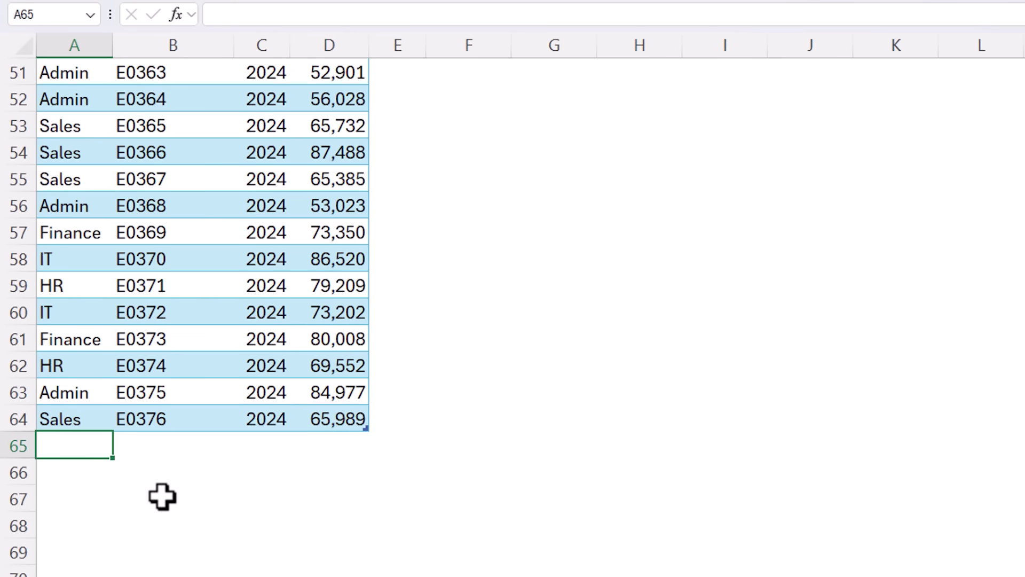
{"action": "type", "text": "Sales"}
{"action": "key", "text": "Tab"}
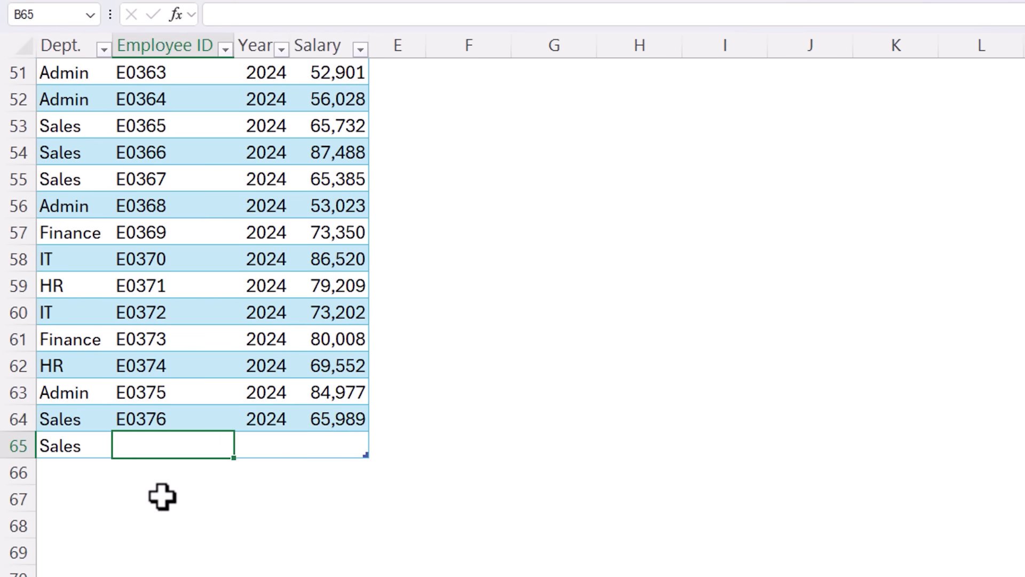
{"action": "type", "text": "E0377"}
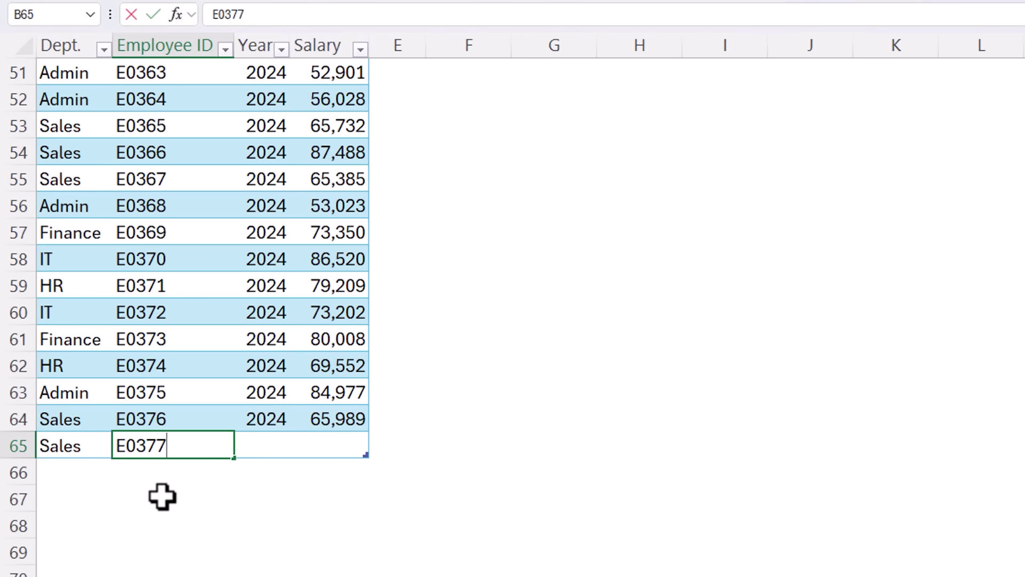
{"action": "key", "text": "Tab"}
{"action": "type", "text": "2024"}
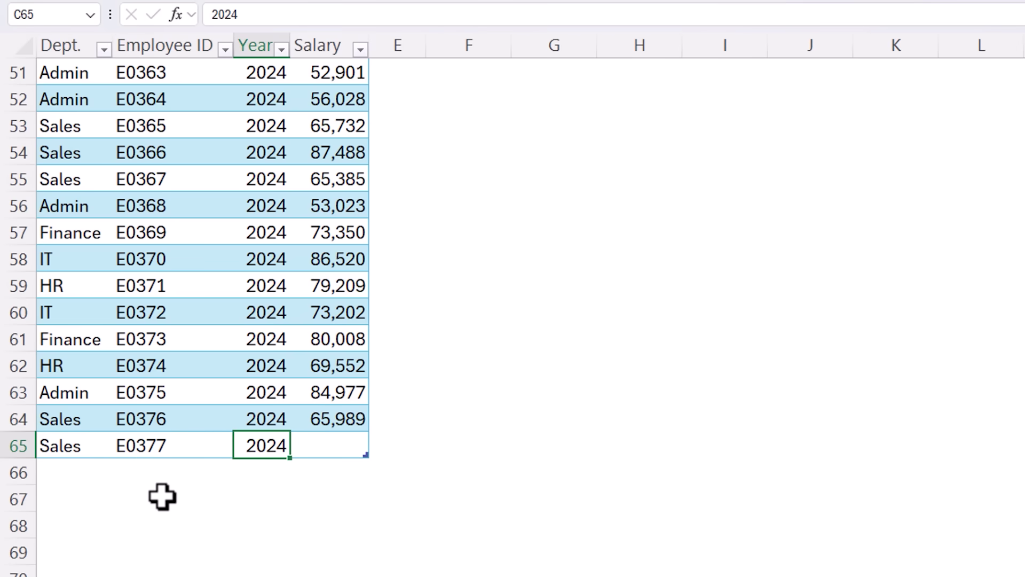
{"action": "key", "text": "Tab"}
{"action": "type", "text": "70000"}
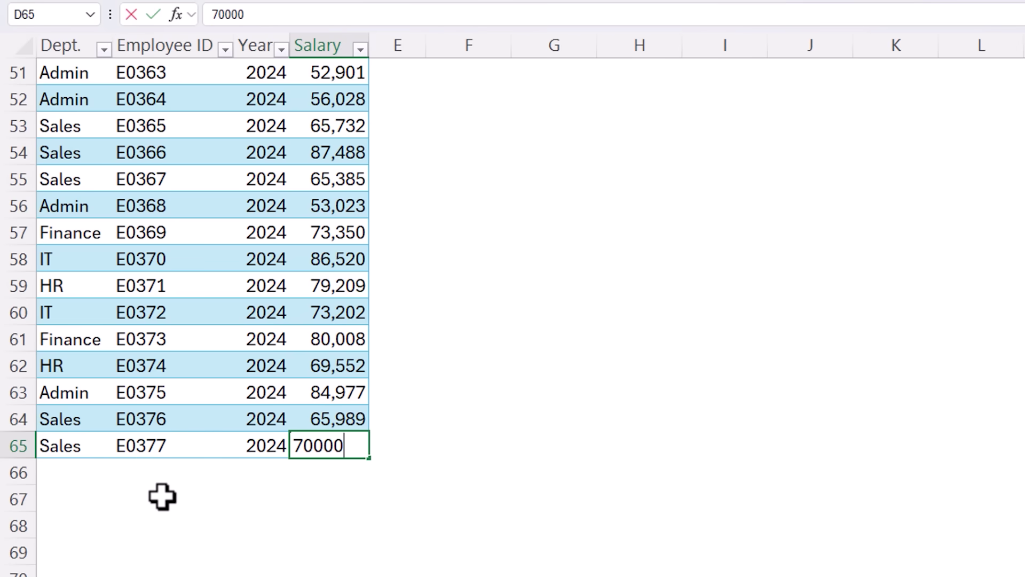
{"action": "key", "text": "ctrl+Return"}
Check the 2024 Sales total in cell I6 of the summary.
{"action": "key", "text": "Up"}
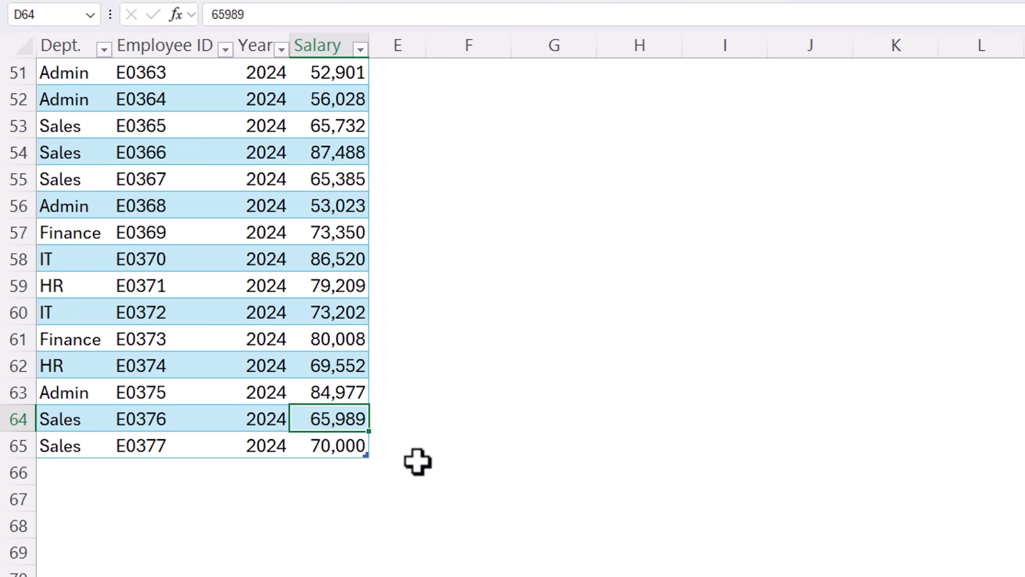
{"action": "key", "text": "ctrl+Home"}
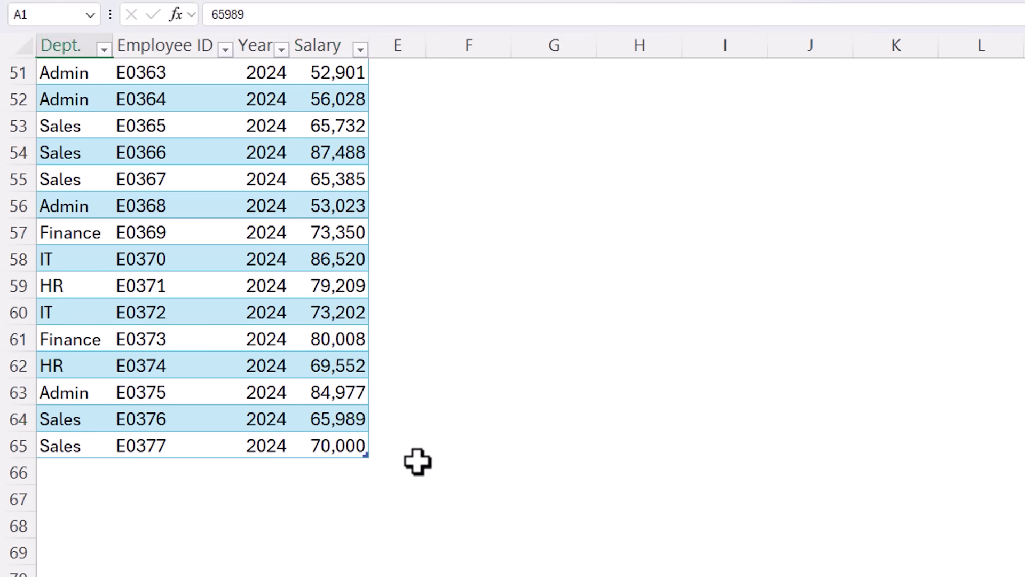
{"action": "left_click", "coordinate": [723, 202]}
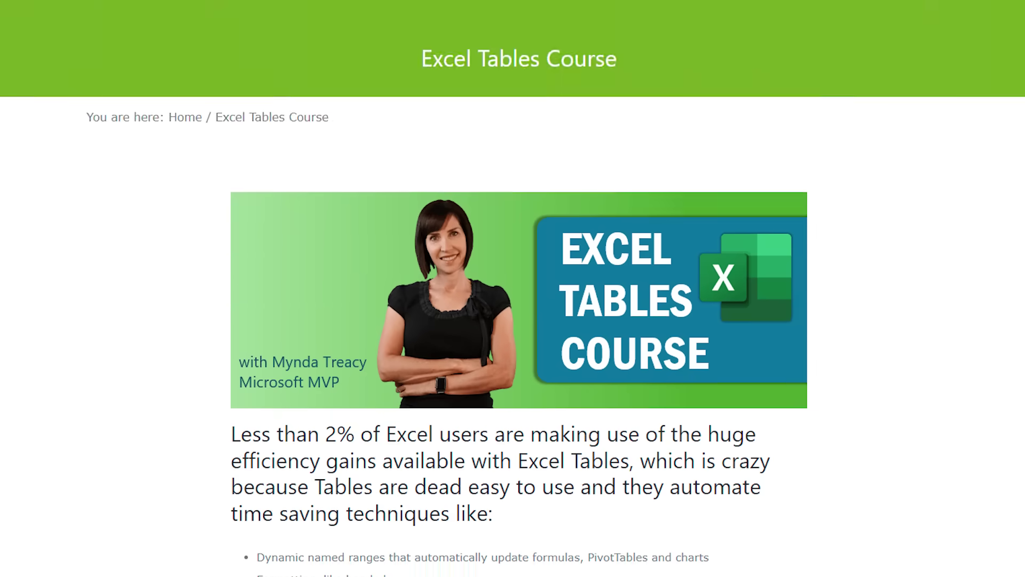
Review the Excel Tables Course web page from its introduction down to the course syllabus.
{"action": "scroll", "coordinate": [512, 288], "scroll_direction": "down", "scroll_amount": 3}
{"action": "scroll", "coordinate": [513, 288], "scroll_direction": "down", "scroll_amount": 10}
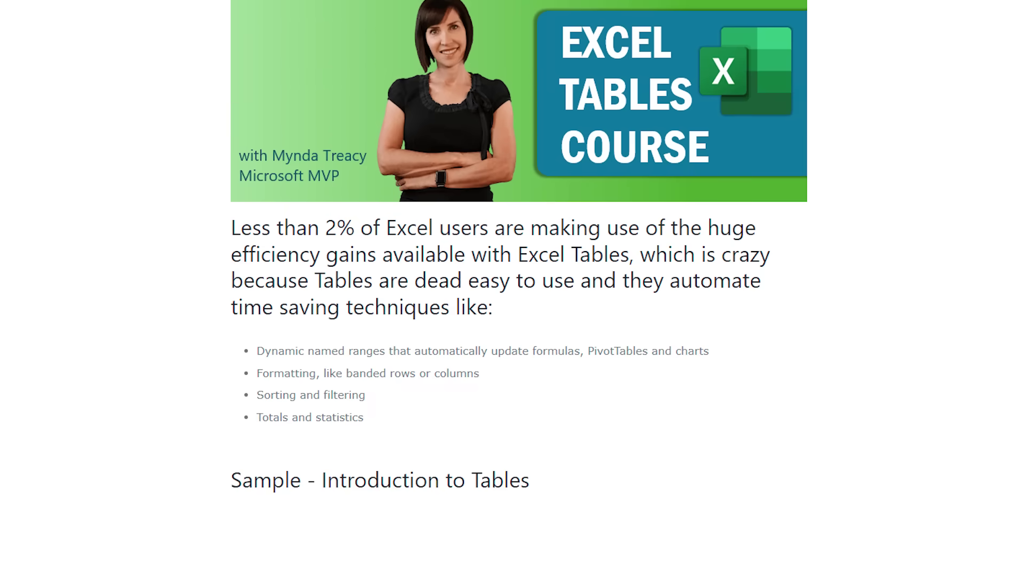
{"action": "scroll", "coordinate": [512, 289], "scroll_direction": "down", "scroll_amount": 8}
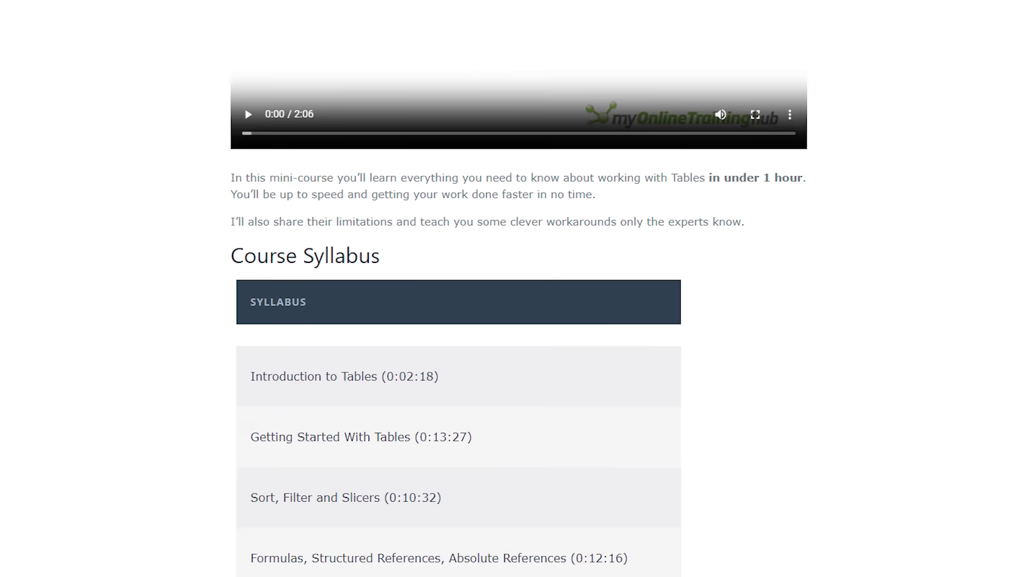
Read further through the course syllabus on the web page.
{"action": "scroll", "coordinate": [513, 288], "scroll_direction": "down", "scroll_amount": 8}
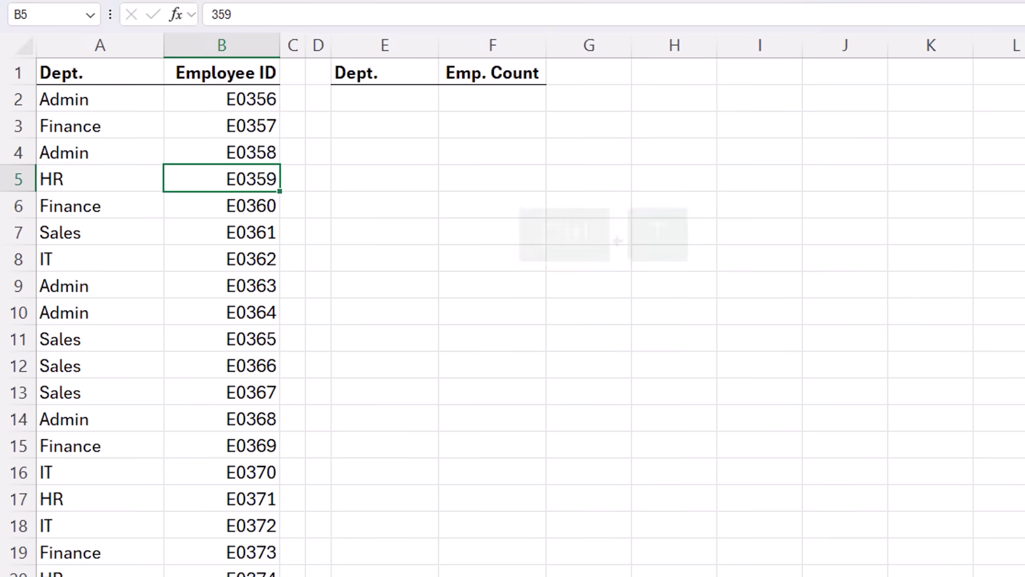
Convert the department and employee ID data in A1:B22 into a table with headers and name it Employees.
{"action": "key", "text": "ctrl+t"}
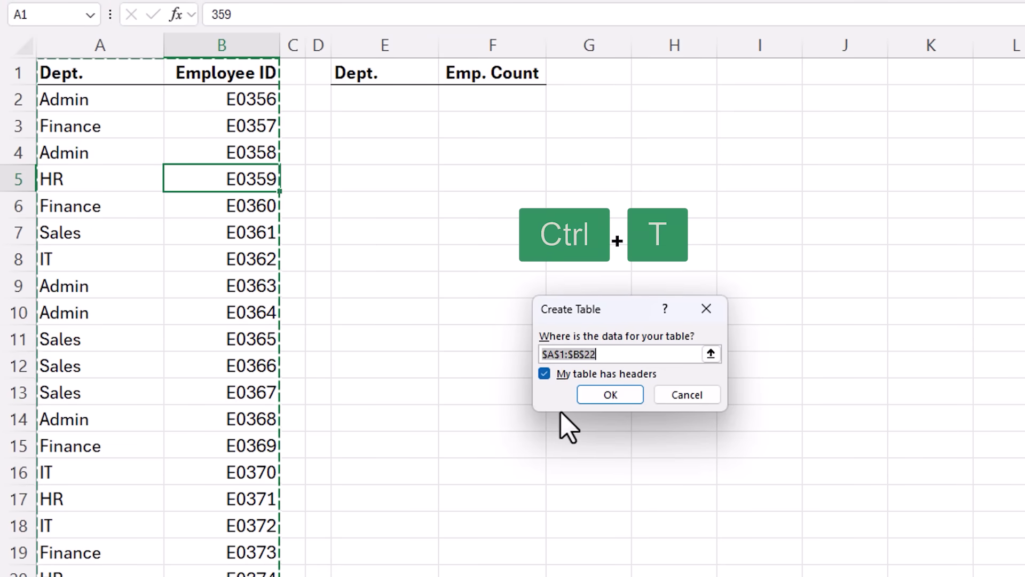
{"action": "left_click", "coordinate": [588, 396]}
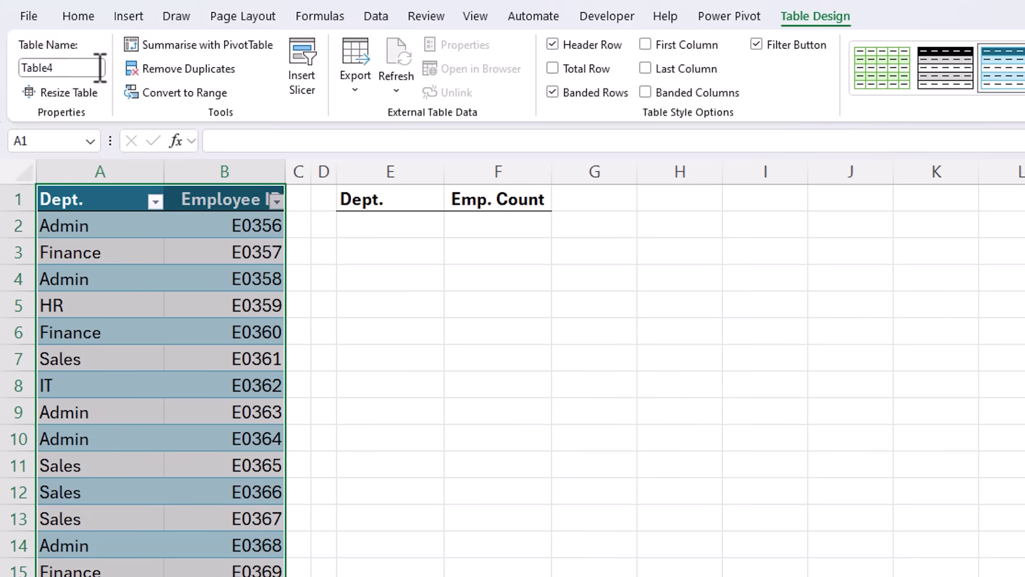
{"action": "left_click", "coordinate": [98, 68]}
{"action": "type", "text": "Em"}
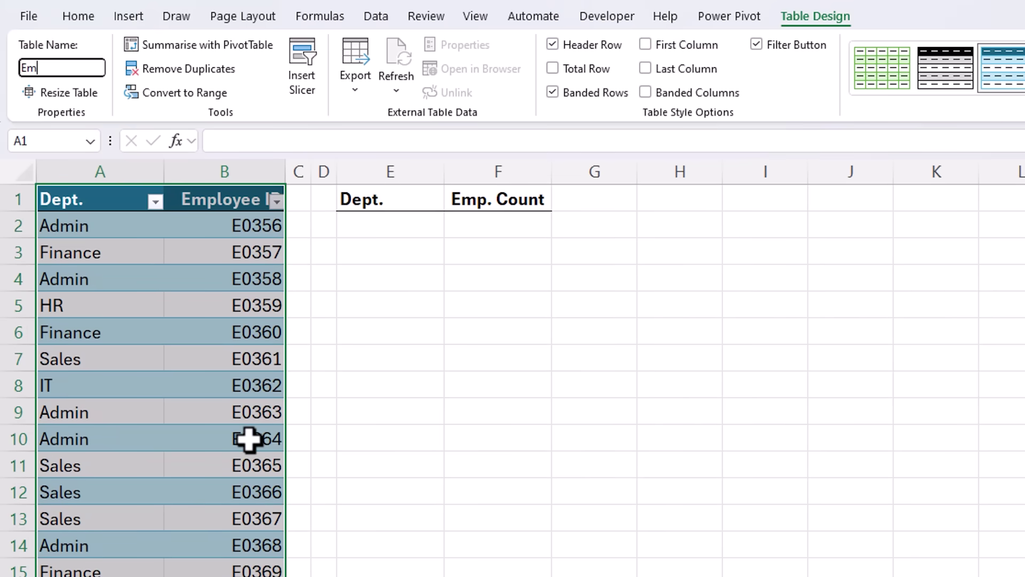
{"action": "key", "text": "Return"}
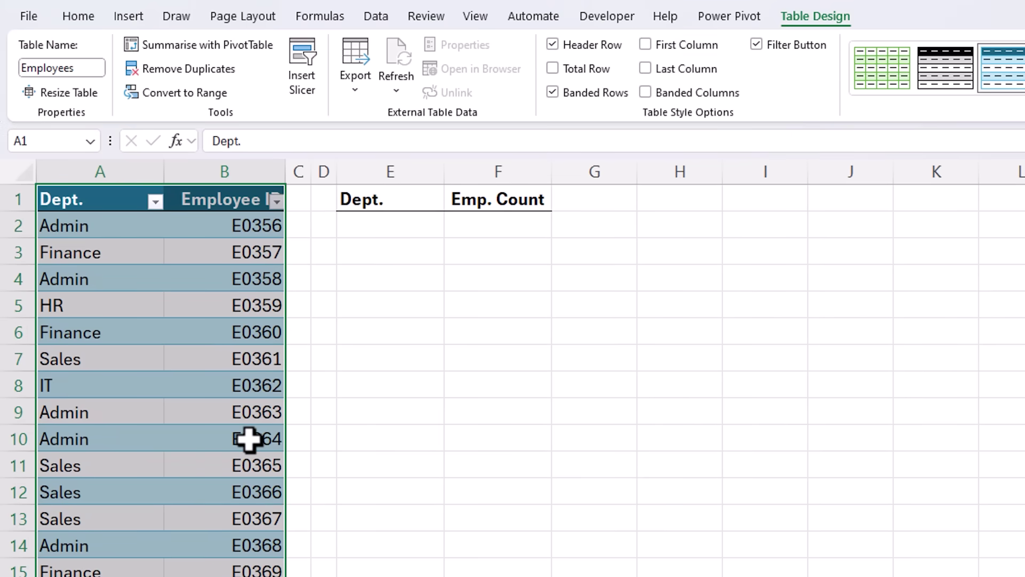
Enter =UNIQUE(Employees[Dept.]) in E2 to list each department once.
{"action": "left_click", "coordinate": [392, 224]}
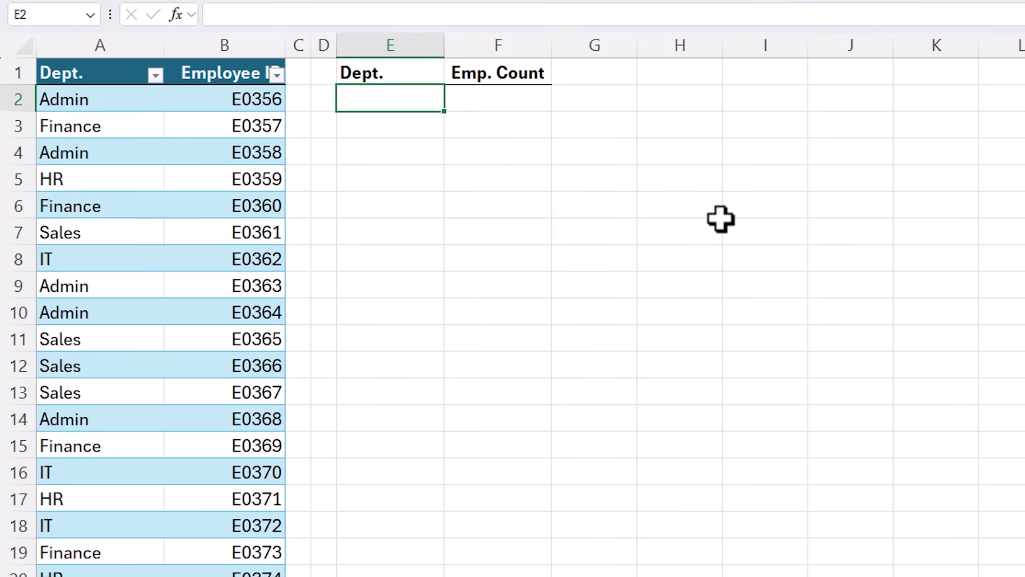
{"action": "type", "text": "=un"}
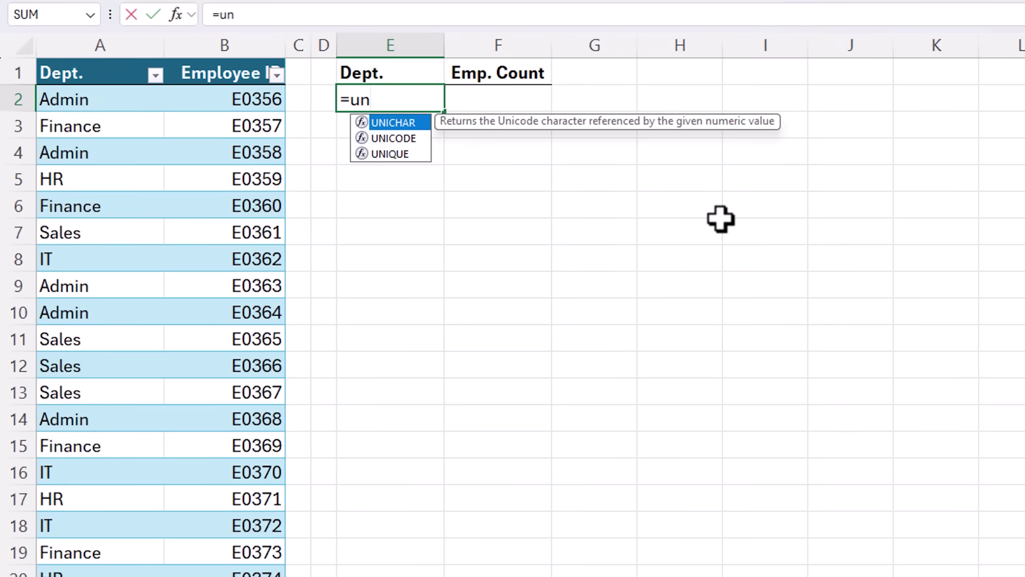
{"action": "key", "text": "Down"}
{"action": "key", "text": "Down"}
{"action": "key", "text": "Tab"}
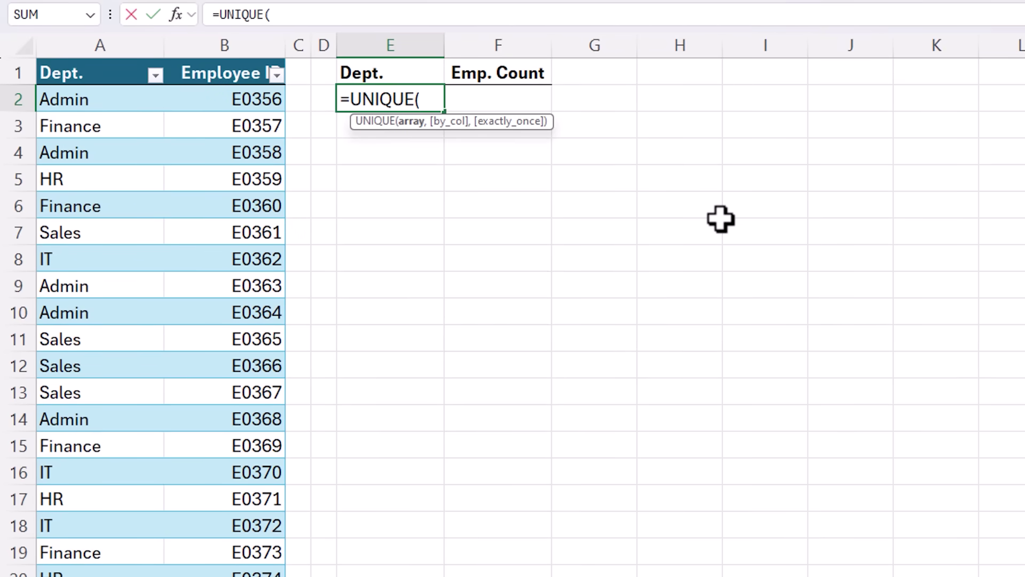
{"action": "left_click", "coordinate": [116, 62]}
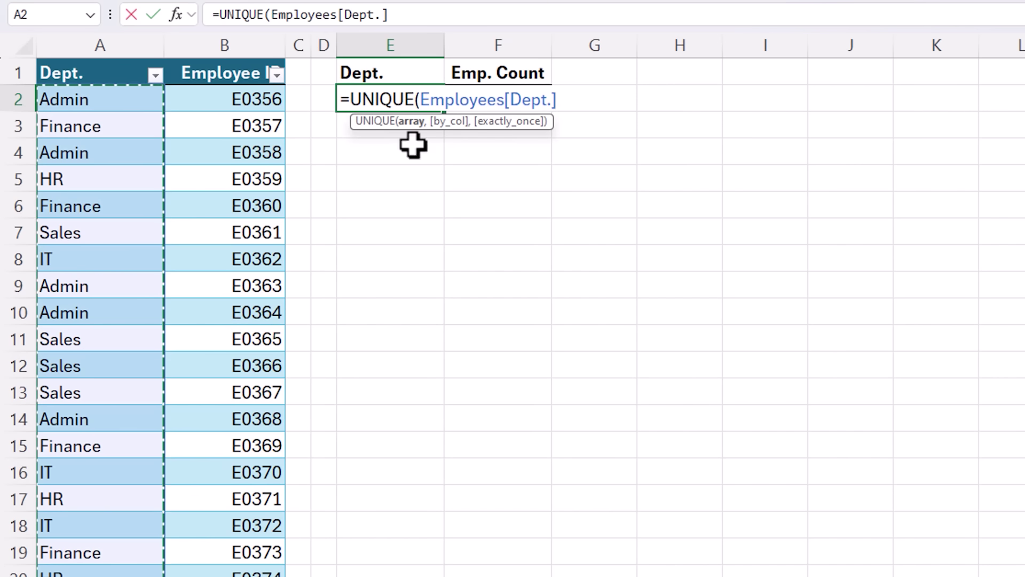
{"action": "type", "text": ")"}
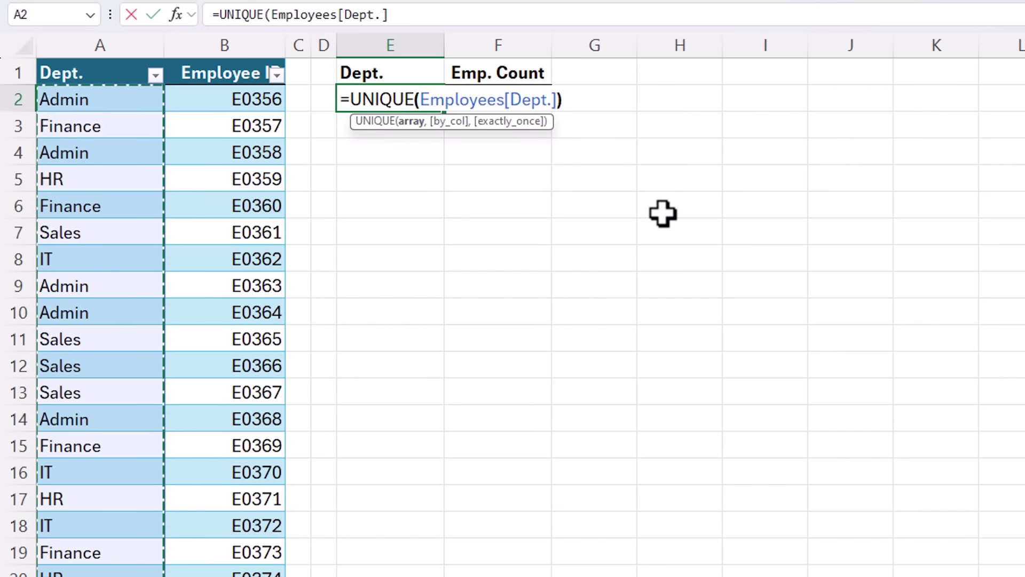
{"action": "key", "text": "Return"}
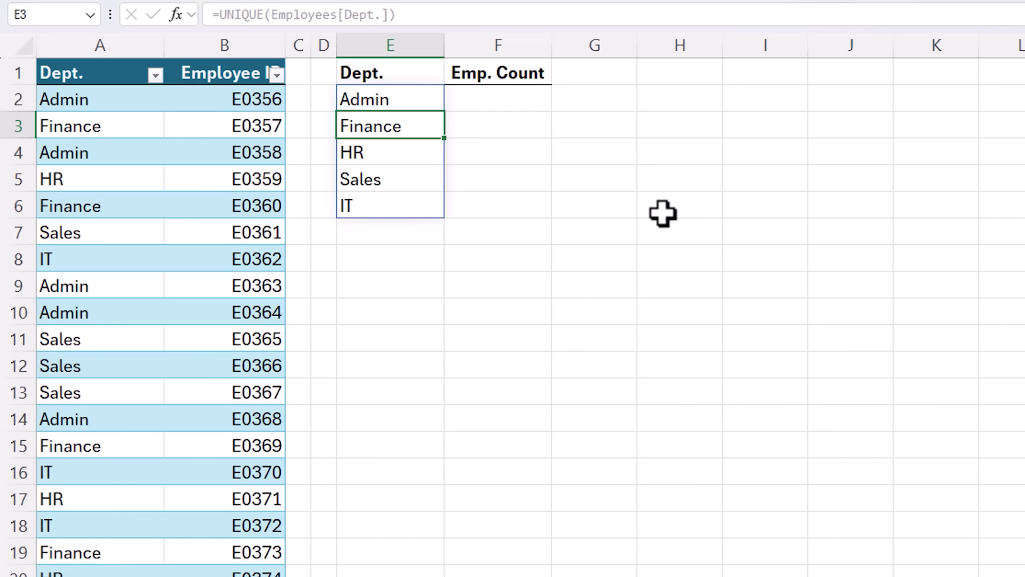
Enter =COUNTIF(Employees[Dept.],E2#) in F2 to count employees for every department in the spilled list.
{"action": "key", "text": "Up"}
{"action": "key", "text": "Right"}
{"action": "type", "text": "=cou"}
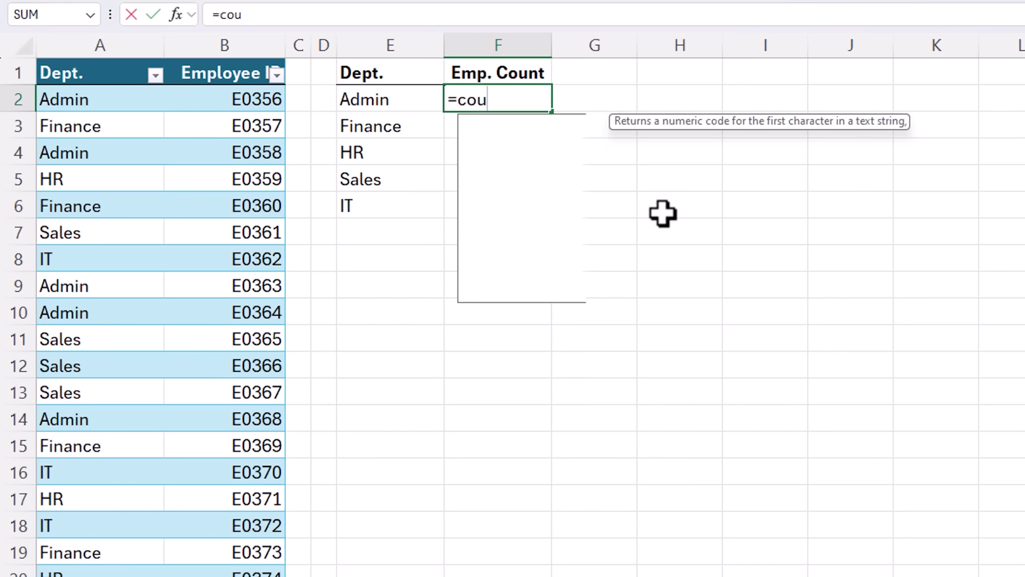
{"action": "type", "text": "ntif"}
{"action": "key", "text": "Tab"}
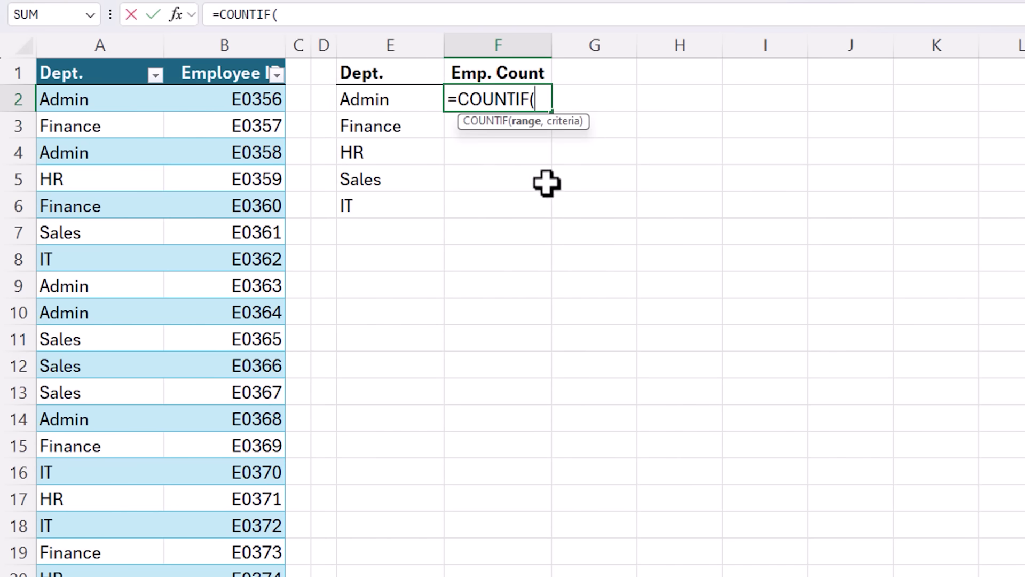
{"action": "left_click", "coordinate": [81, 57]}
{"action": "type", "text": ","}
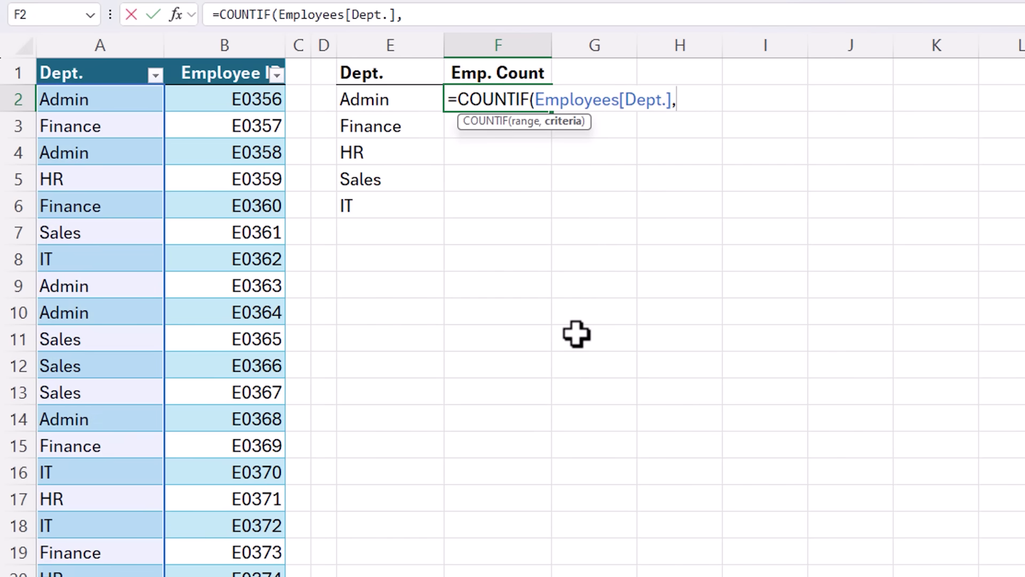
{"action": "left_click", "coordinate": [396, 98]}
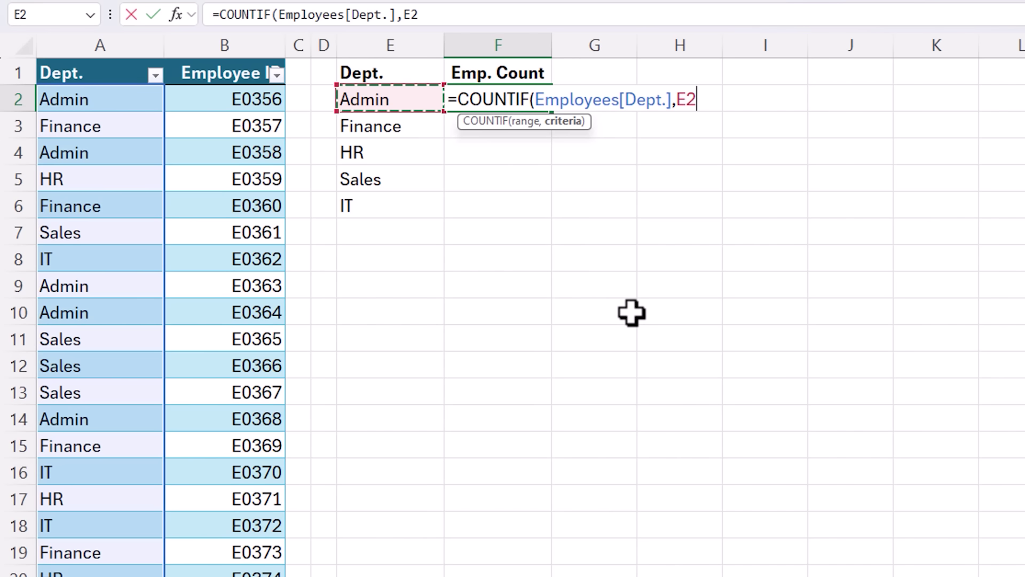
{"action": "type", "text": "#"}
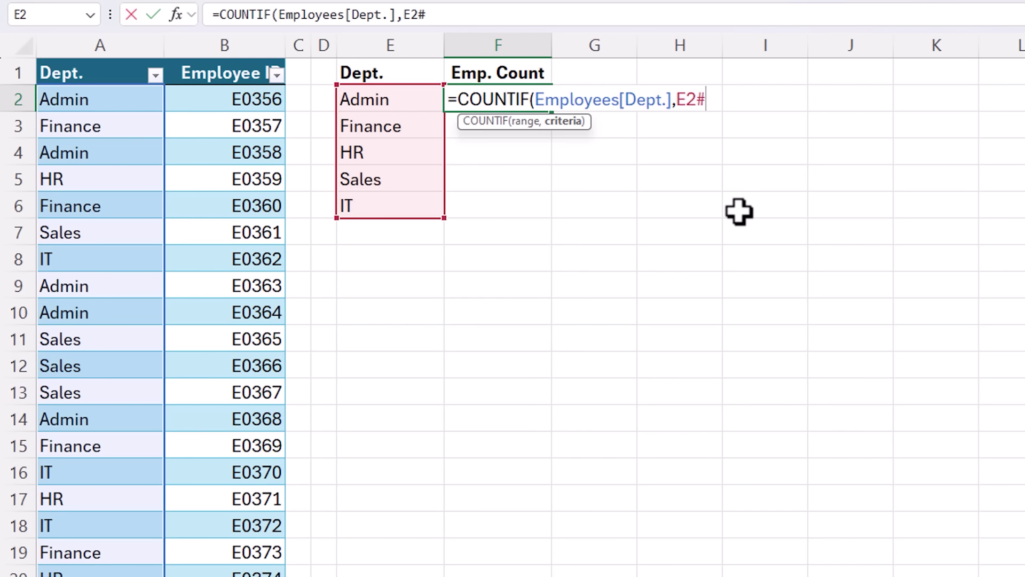
{"action": "type", "text": ")"}
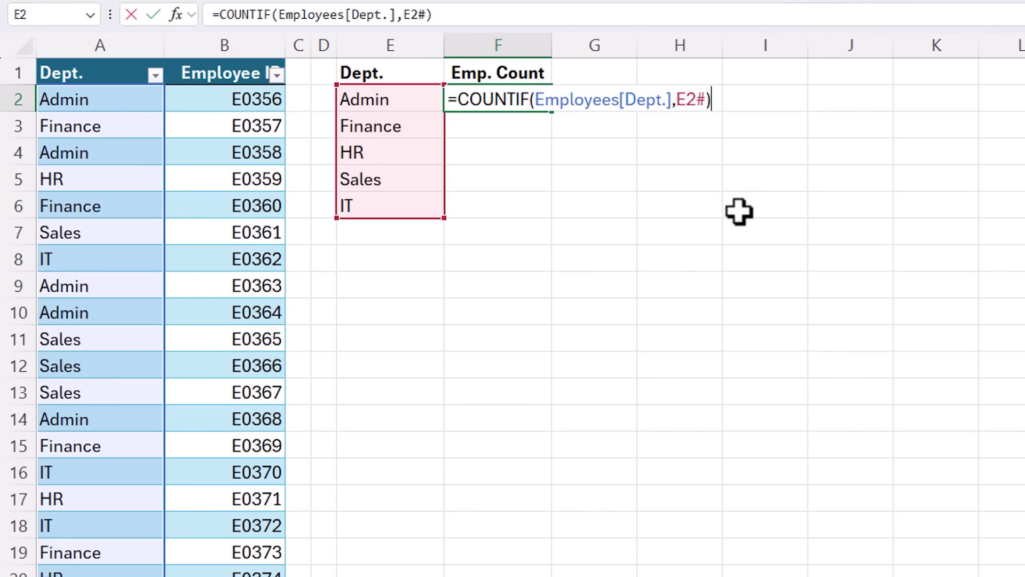
{"action": "key", "text": "Return"}
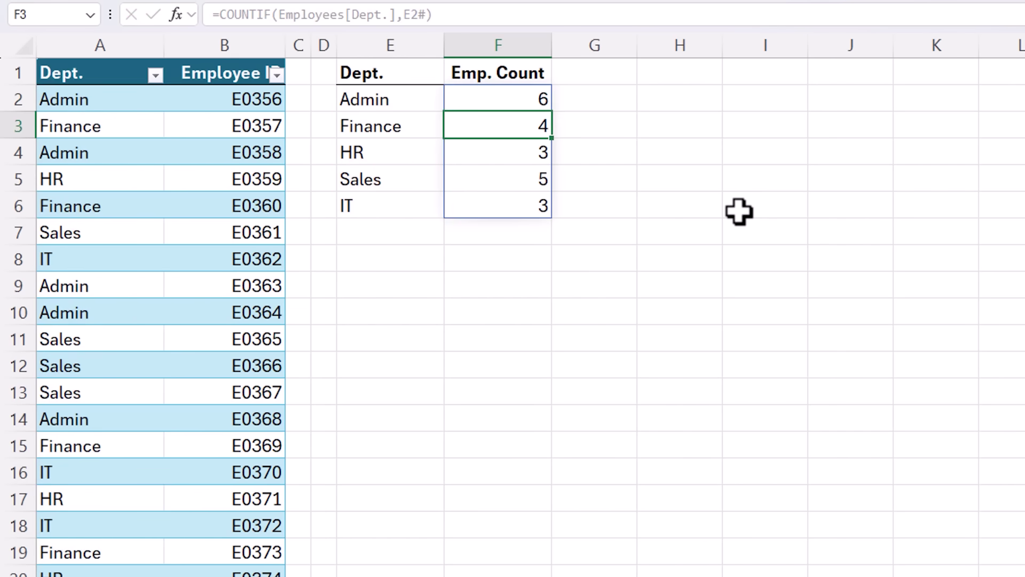
Change the department in A11 to Operations and check the spilled department and employee count in E7 and F7.
{"action": "left_click", "coordinate": [114, 337]}
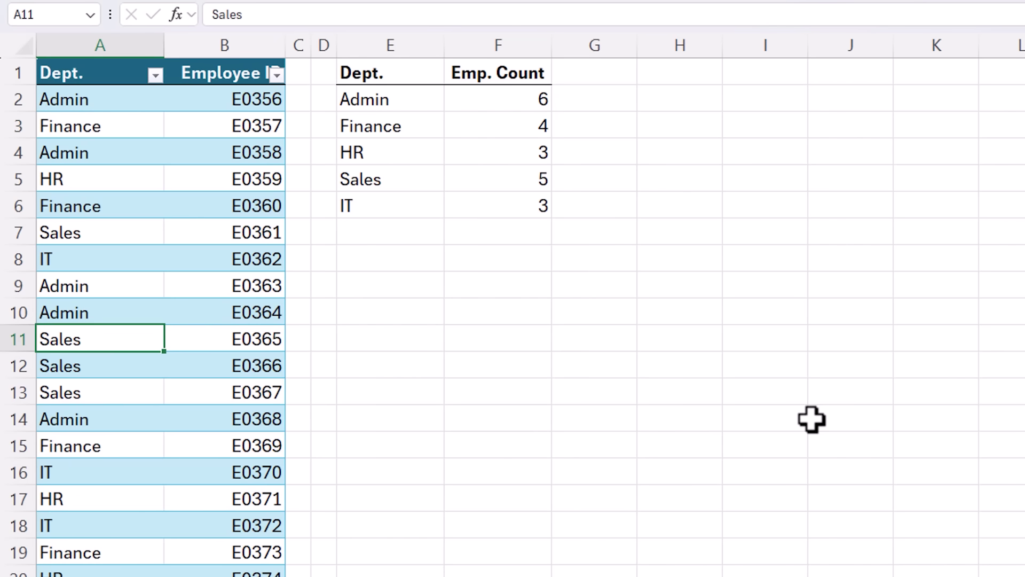
{"action": "type", "text": "Operations"}
{"action": "key", "text": "Return"}
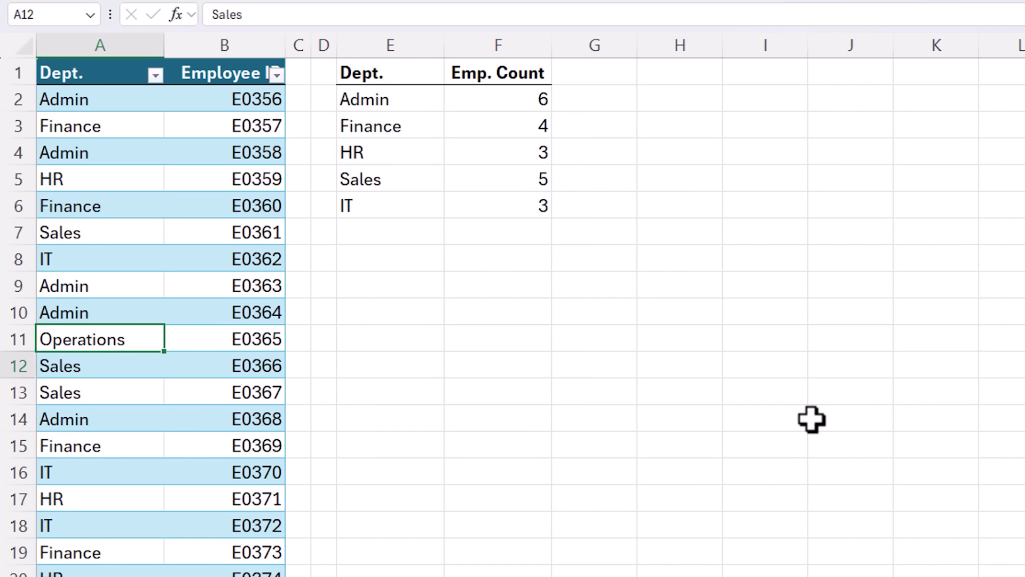
{"action": "left_click", "coordinate": [410, 231]}
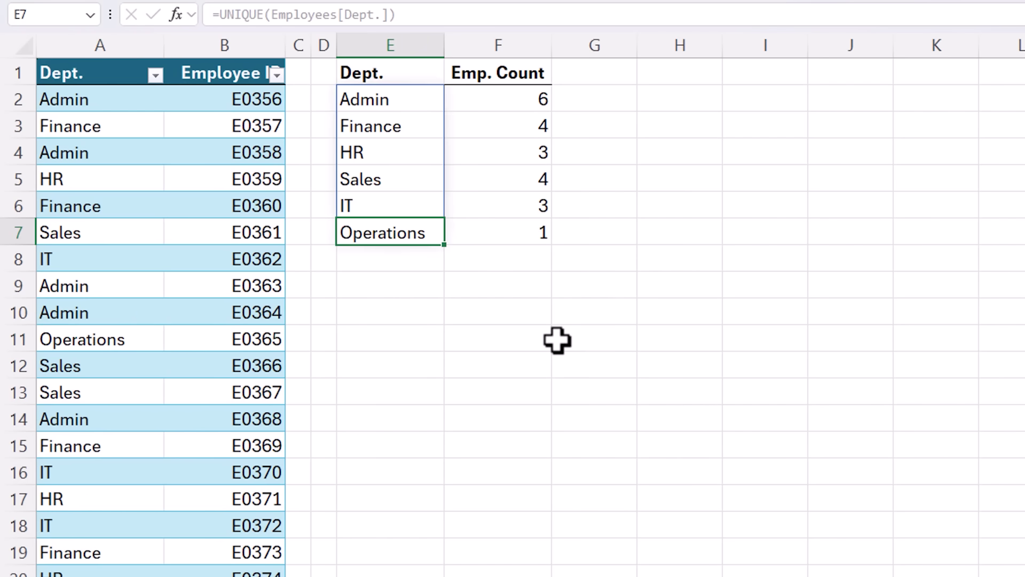
{"action": "key", "text": "Right"}
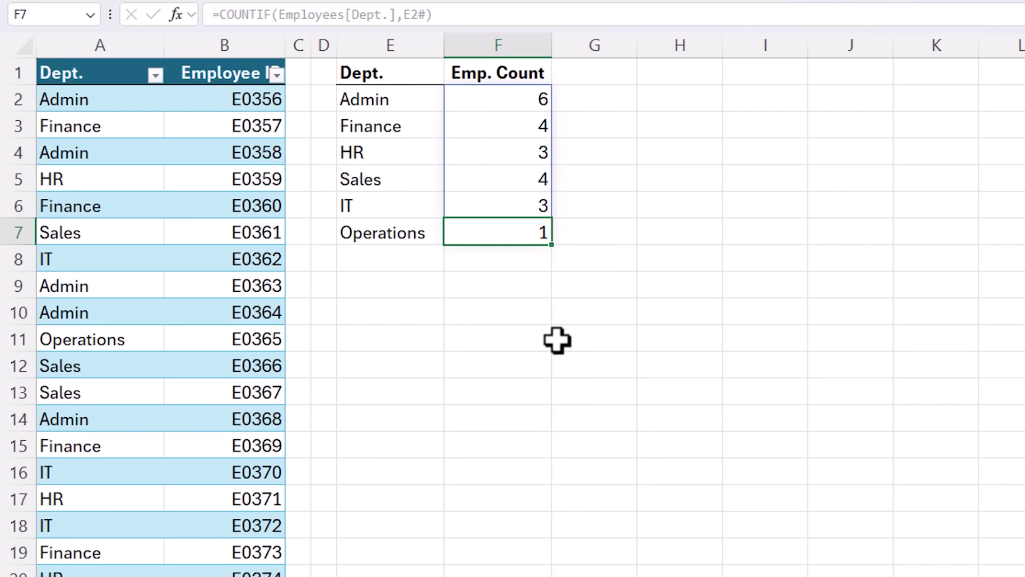